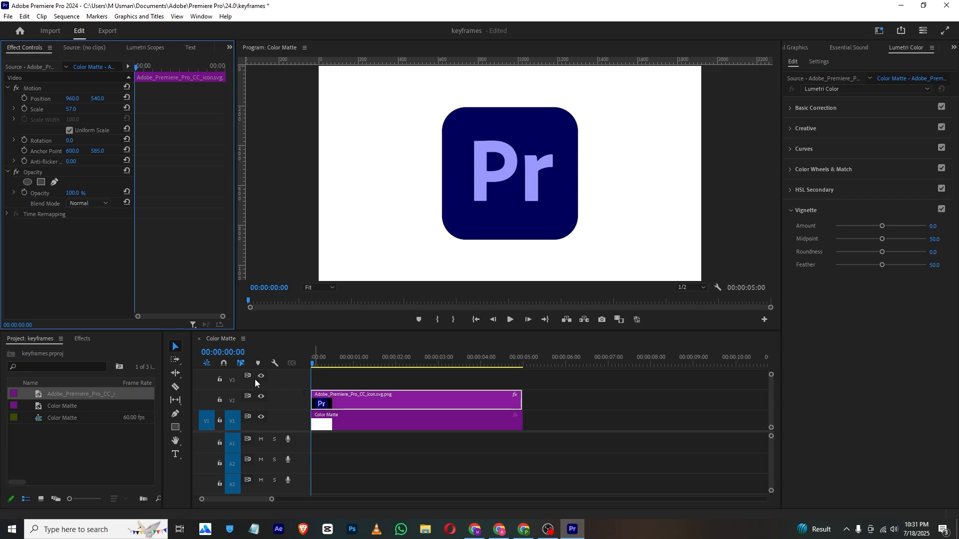
- Set the scale of the Premiere Pro logo clip on V2 to 54 and show its effect controls
left_click(340, 424)
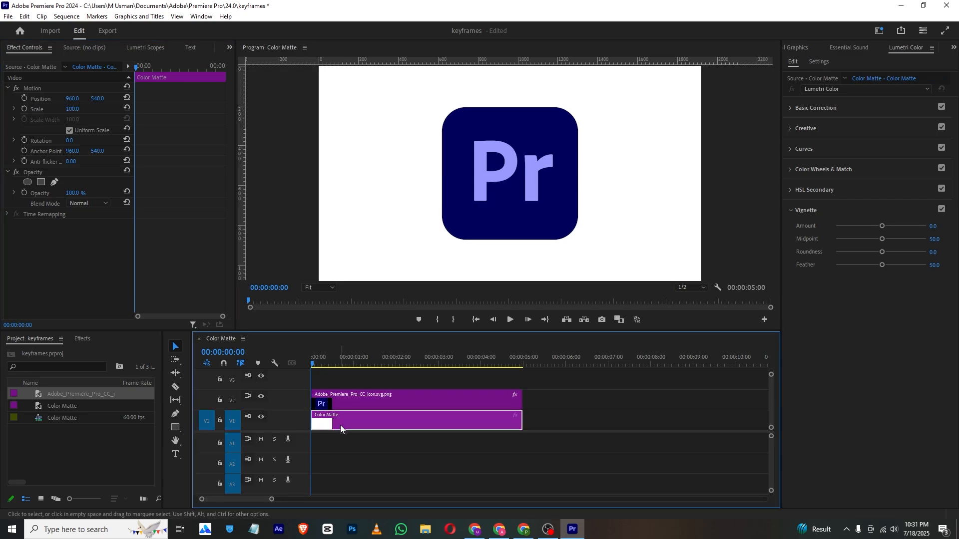
left_click(322, 363)
left_click(320, 399)
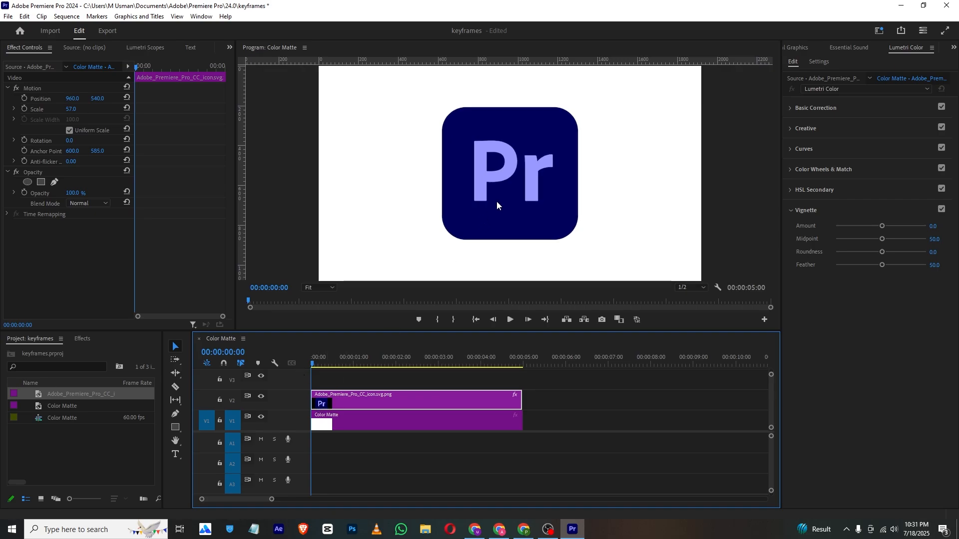
left_click_drag(71, 109, 68, 131)
left_click(204, 16)
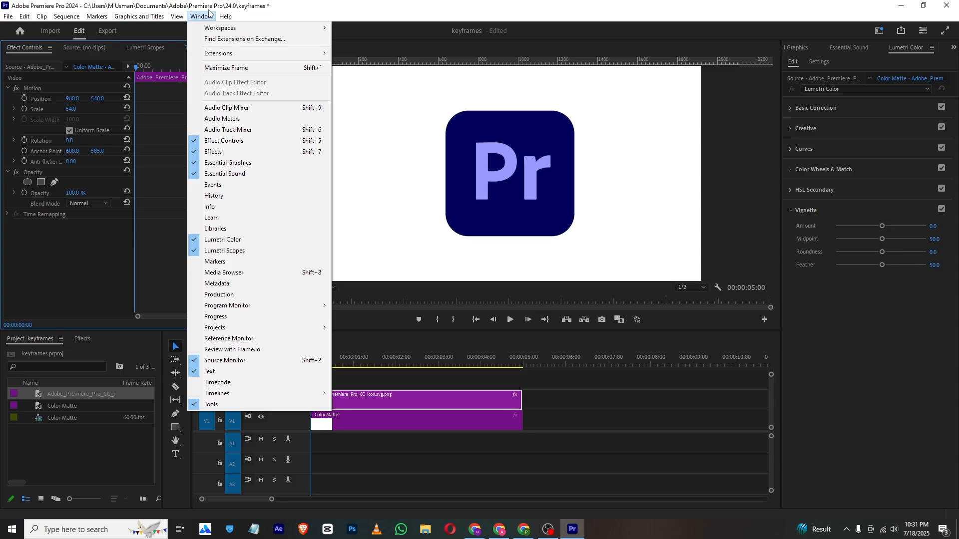
left_click(238, 145)
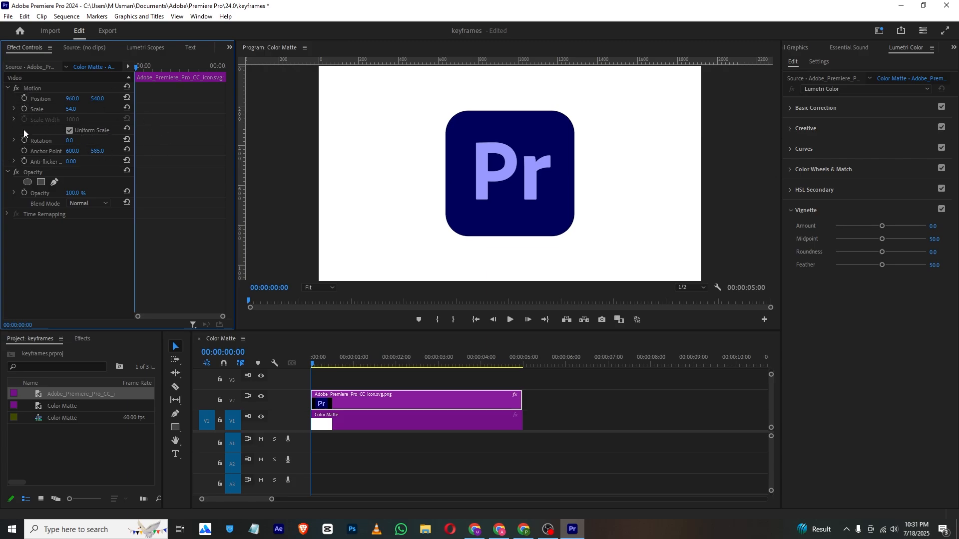
- Keyframe the logo's Position from the clip's start to 00:00:01:56, moving it horizontally near the frame's left edge, and preview the motion
left_click(23, 98)
left_click_drag(137, 67, 172, 76)
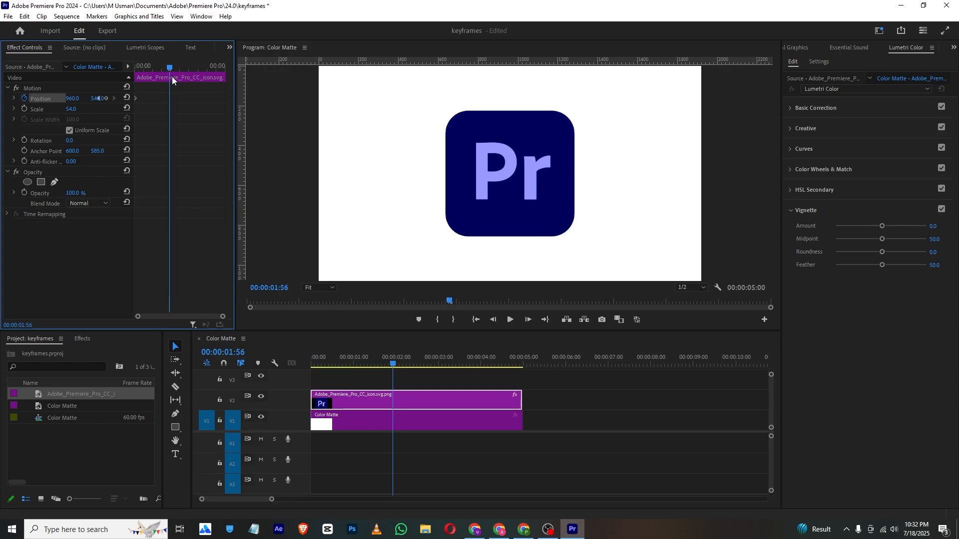
left_click(72, 98)
type("892")
key("Return")
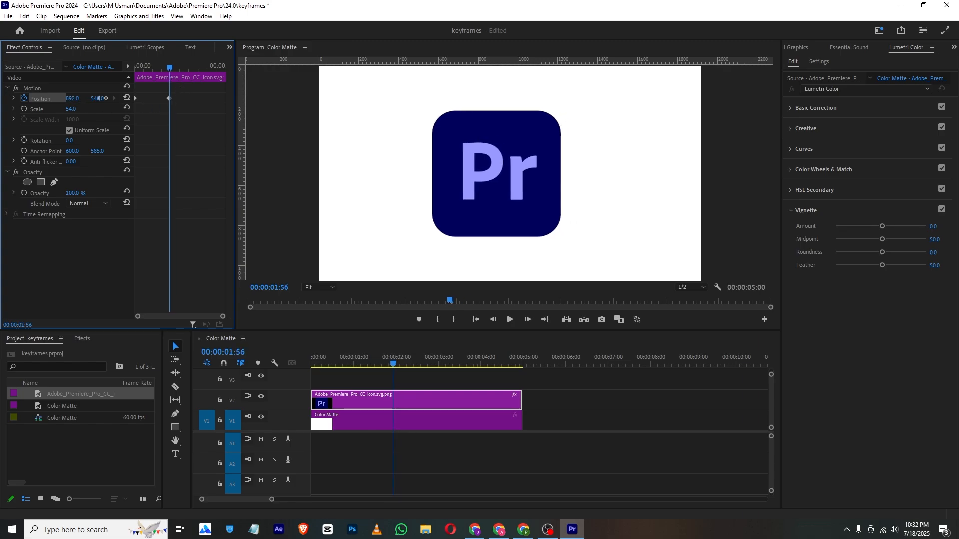
left_click_drag(73, 98, 45, 98)
left_click_drag(169, 66, 73, 65)
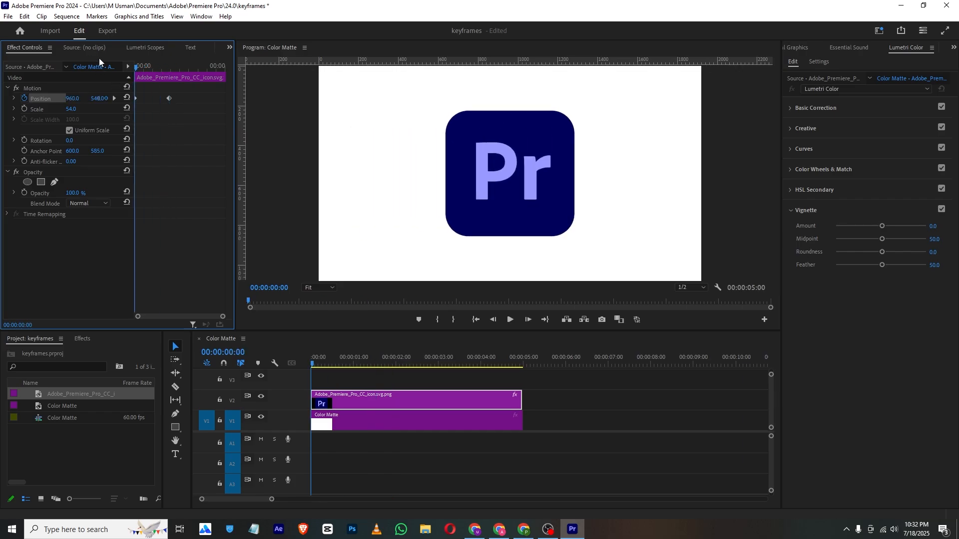
key("space")
key("space")
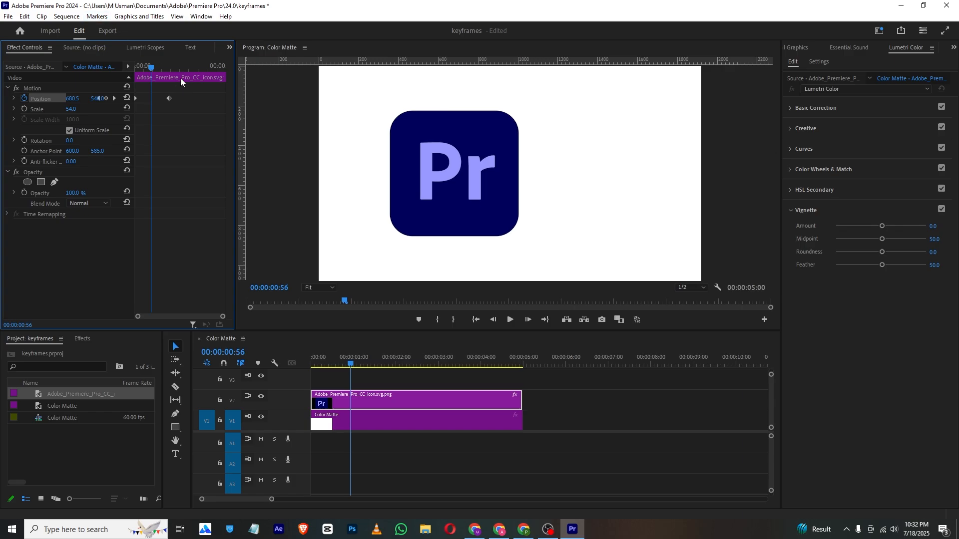
- Add a third Position keyframe at 00:00:03:26 that moves the logo toward the frame's right edge, and play the animation from the start
left_click_drag(175, 66, 198, 69)
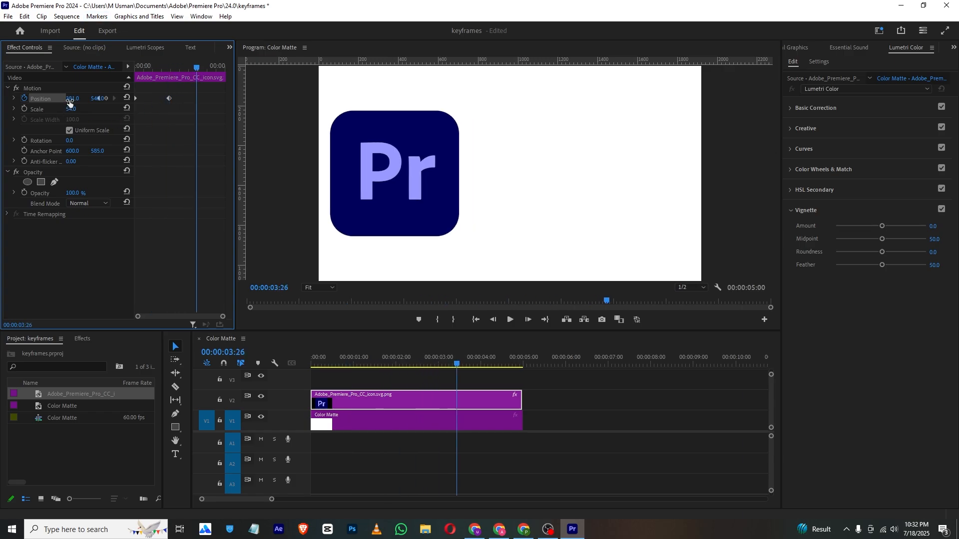
left_click_drag(69, 102, 76, 98)
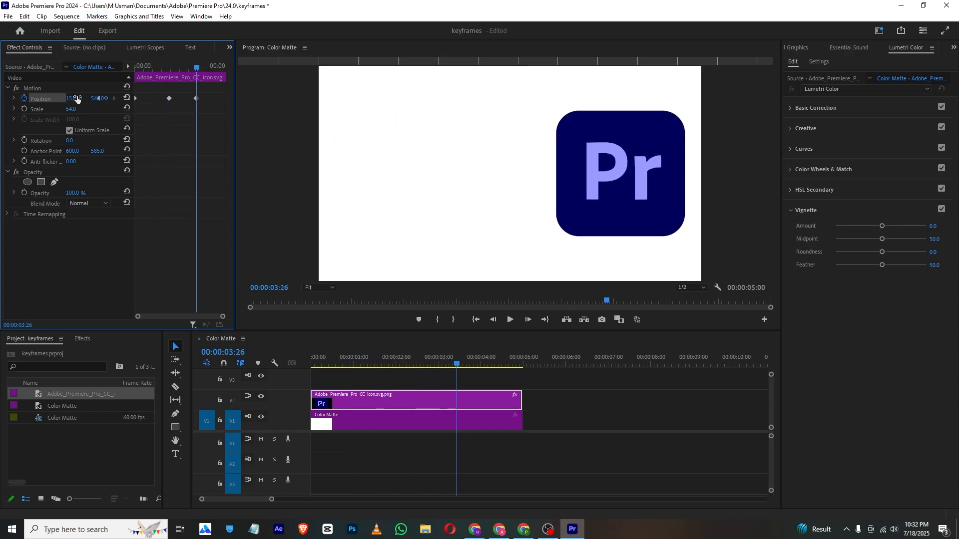
left_click_drag(211, 69, 73, 69)
key("space")
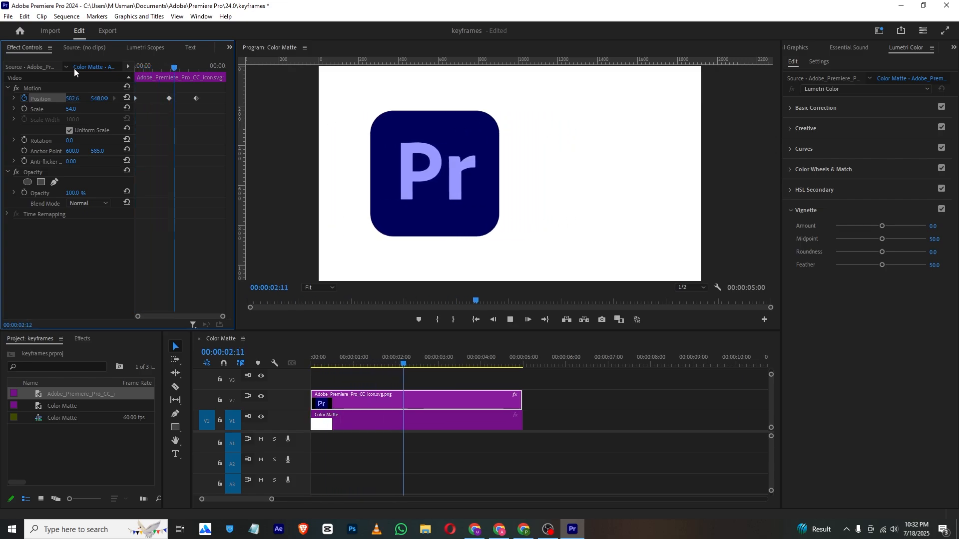
key("space")
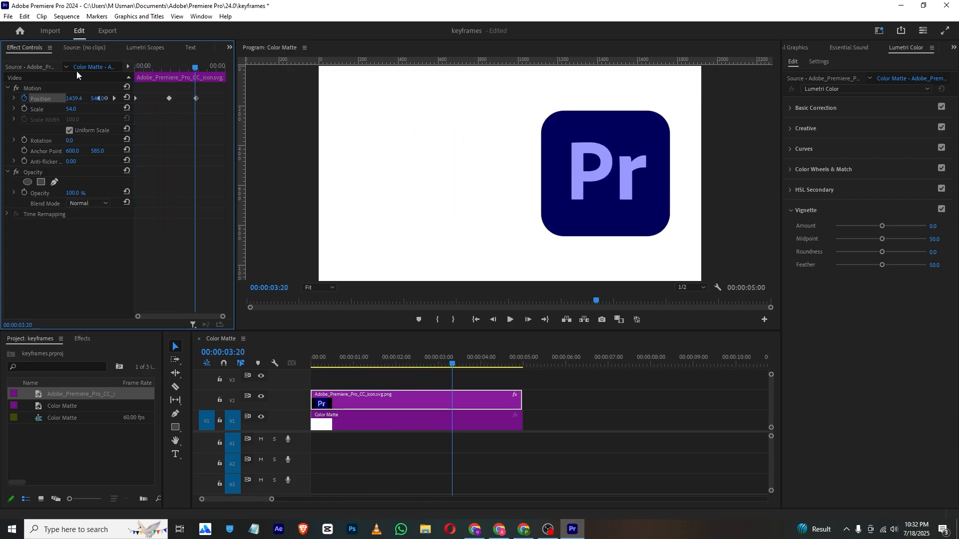
- Shift the middle Position keyframe slightly earlier and apply Ease In temporal interpolation to all three Position keyframes
left_click_drag(195, 67, 161, 102)
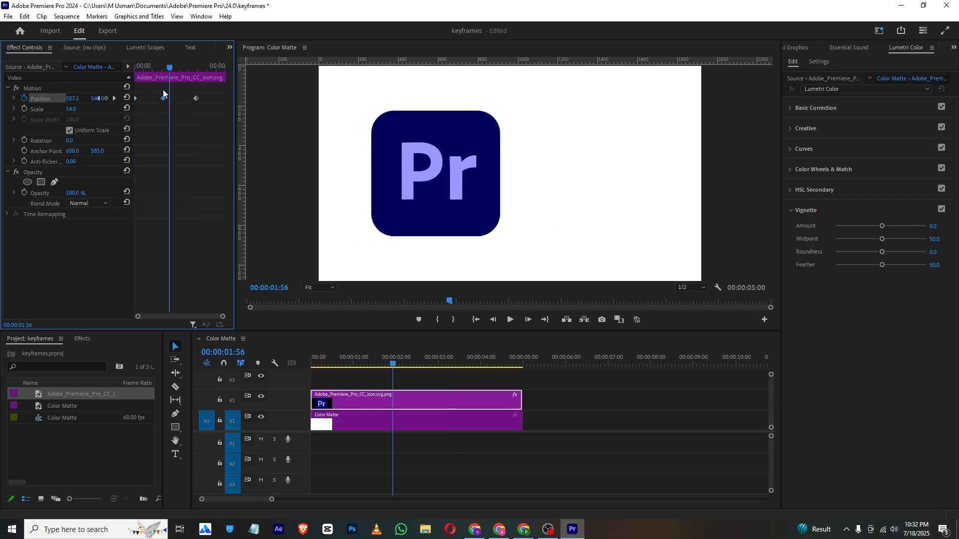
left_click_drag(155, 67, 188, 64)
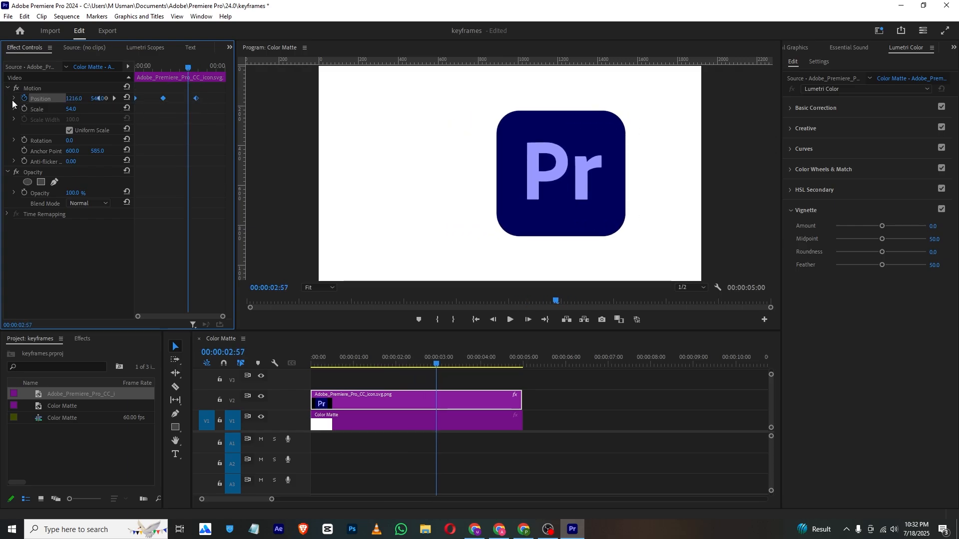
right_click(163, 99)
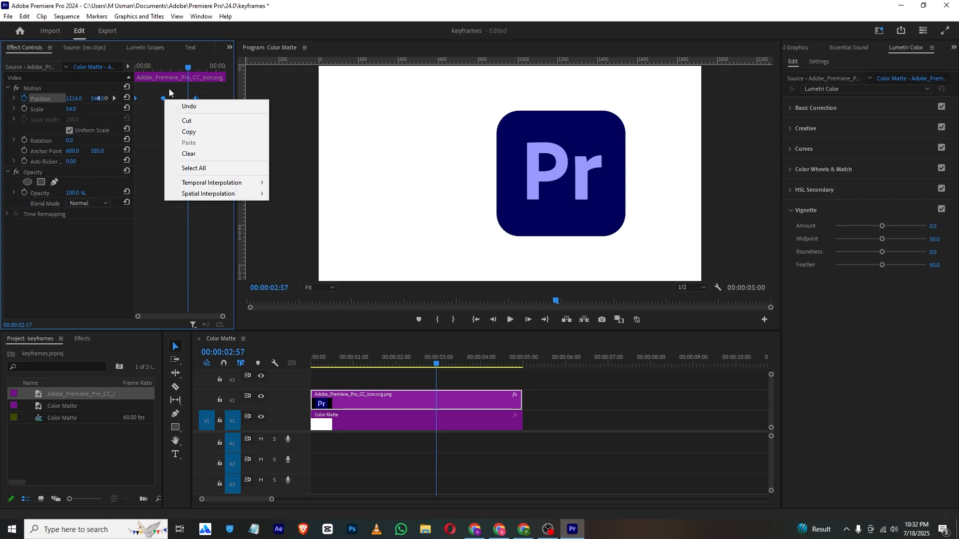
mouse_move(244, 182)
left_click(311, 239)
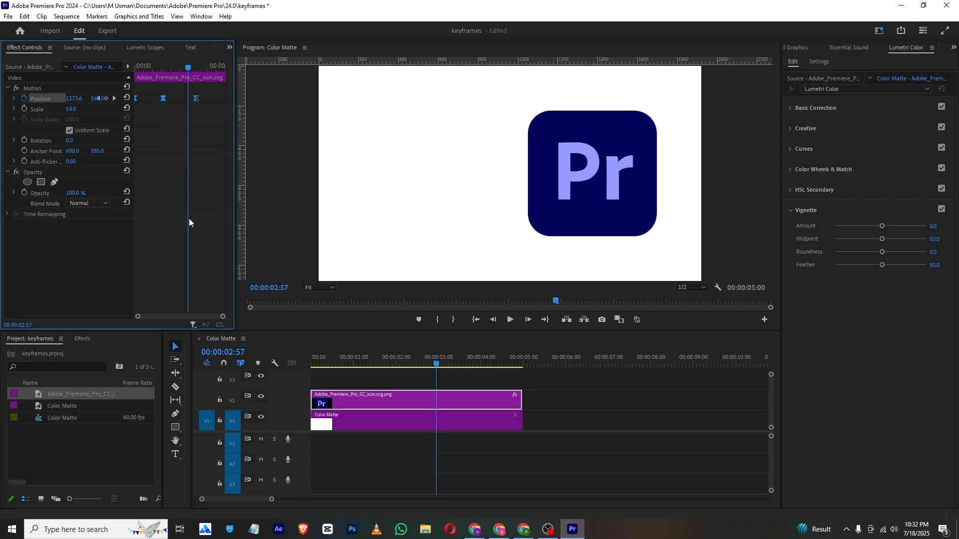
left_click(189, 218)
- Reshape the Position velocity graph so both horizontal moves start fast and slow gradually into their keyframes, and preview the result
left_click(13, 99)
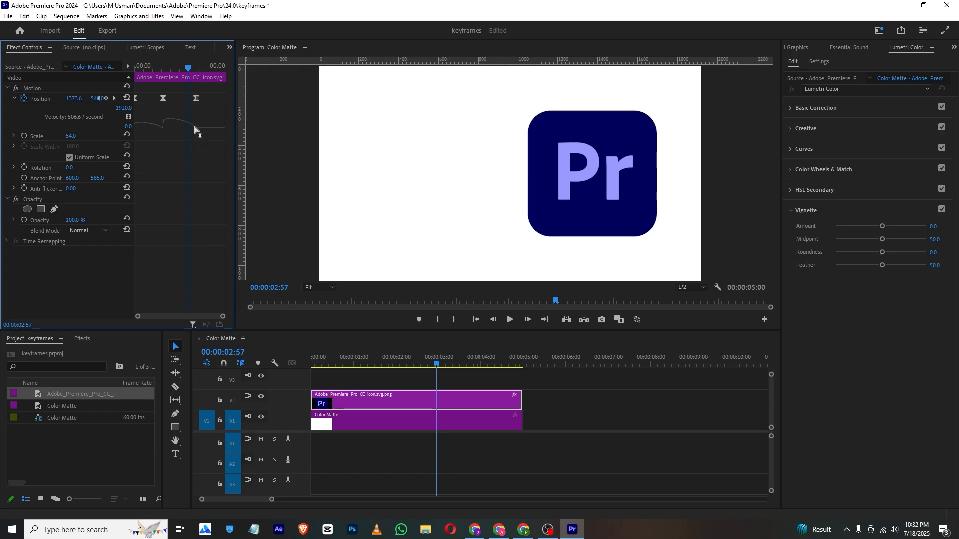
left_click(195, 129)
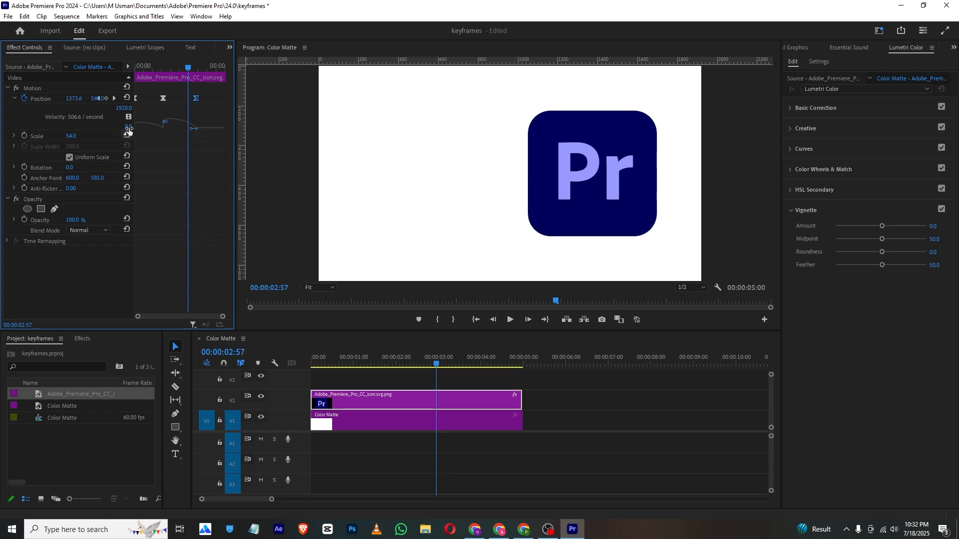
left_click(158, 129)
left_click_drag(158, 130, 182, 131)
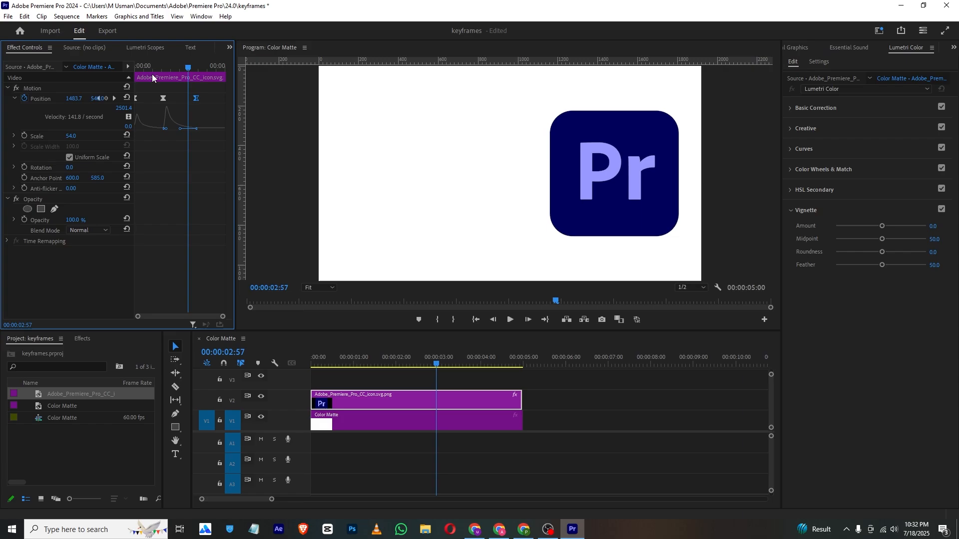
key("Home")
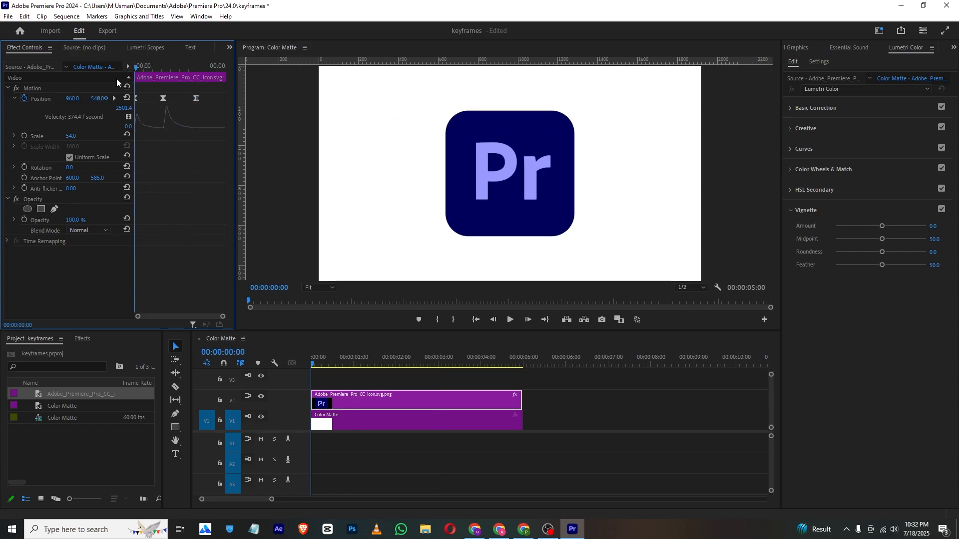
key("space")
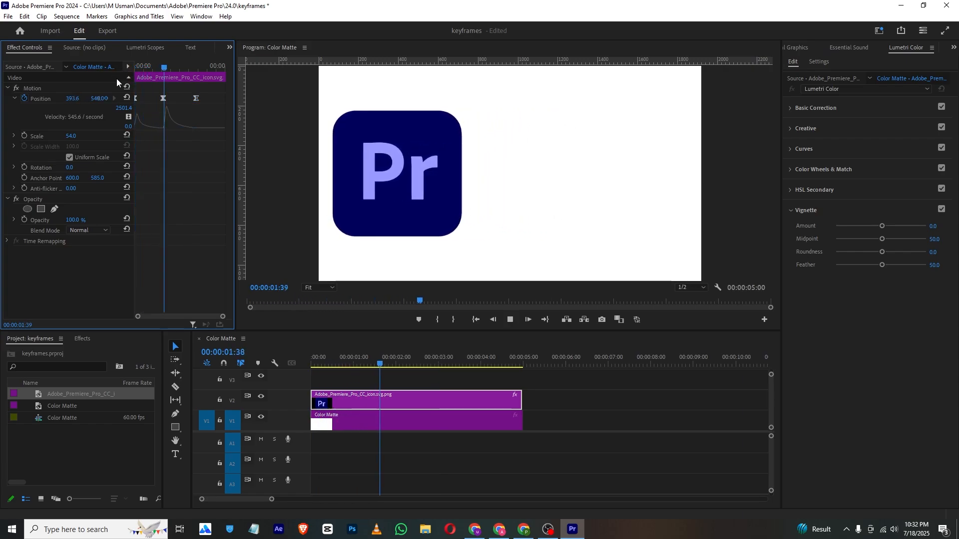
key("space")
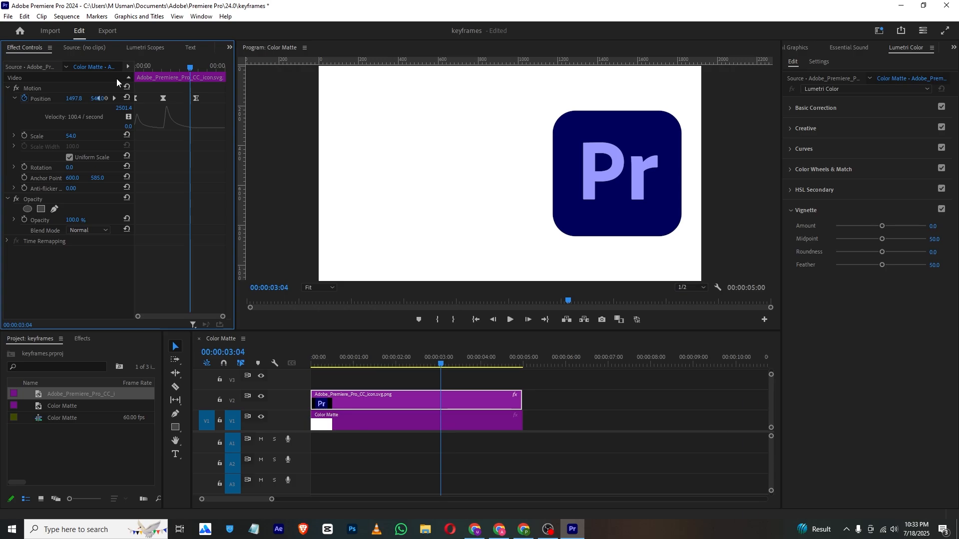
- Delete all existing Position keyframes and set a fresh Position keyframe at the clip's start
left_click(26, 98)
left_click(505, 274)
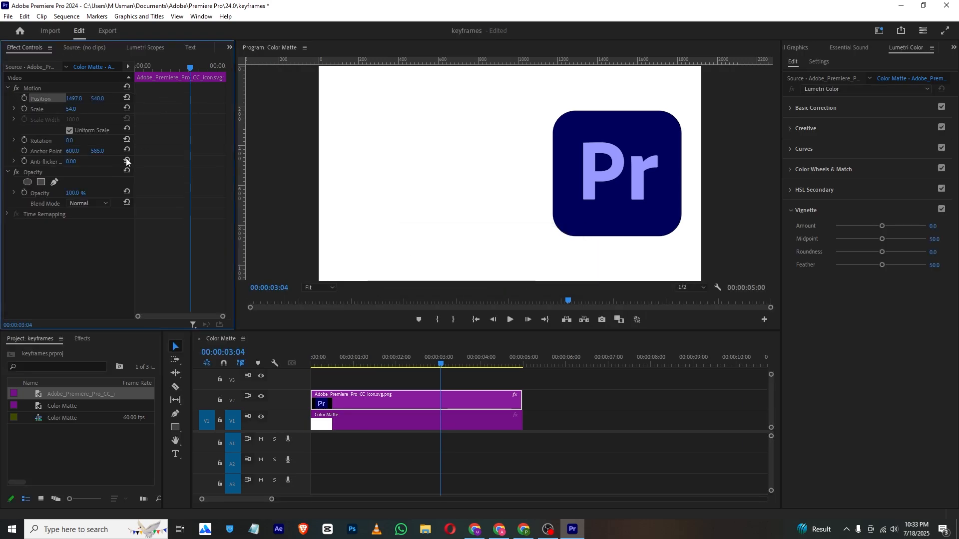
left_click(26, 98)
left_click_drag(190, 98, 99, 100)
left_click(583, 167)
left_click_drag(81, 99, 40, 99)
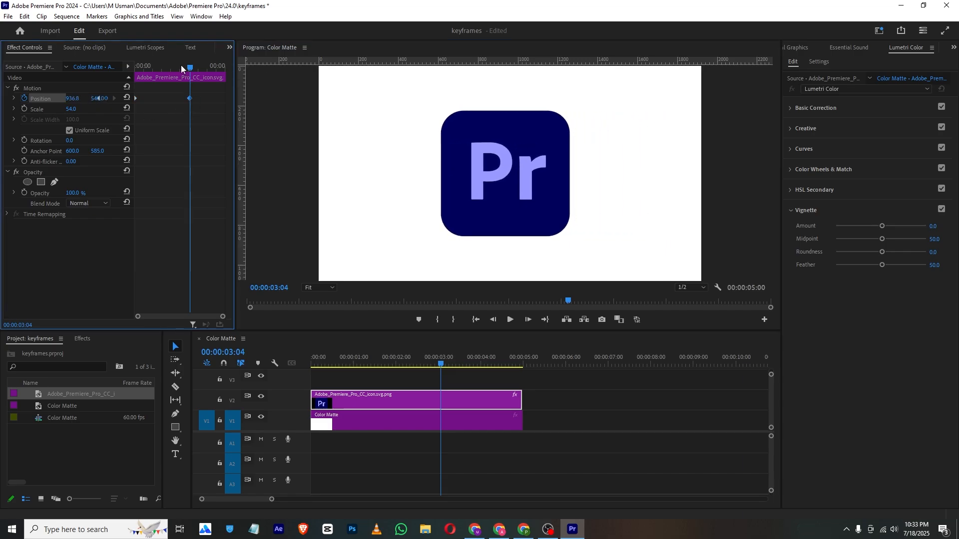
key("ctrl+z")
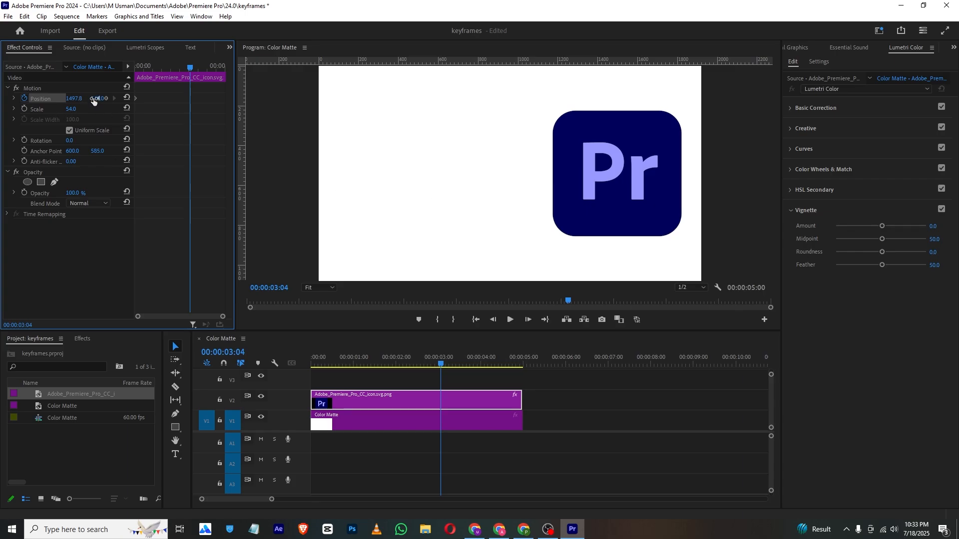
- Keyframe the logo's vertical position higher in the frame at 00:00:03:04 and down in the lower part at 00:00:04:19
left_click_drag(93, 99, 59, 99)
left_click_drag(190, 68, 212, 68)
mouse_move(96, 99)
left_mouse_down()
mouse_move(125, 99)
mouse_move(102, 99)
left_mouse_up()
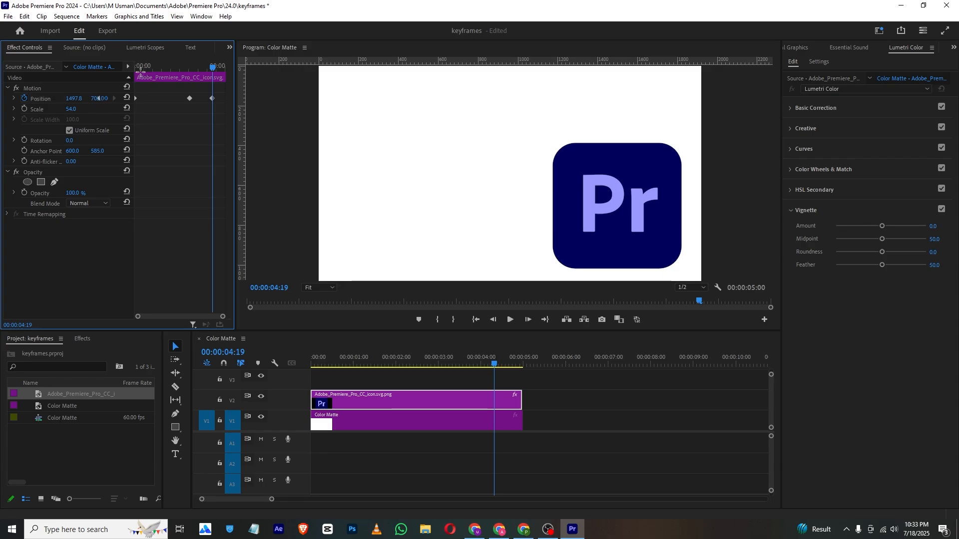
- Speed up the vertical motion by moving the second Position keyframe to about one second and the third to about two seconds, and preview it
left_click_drag(190, 98, 170, 99)
key("Home")
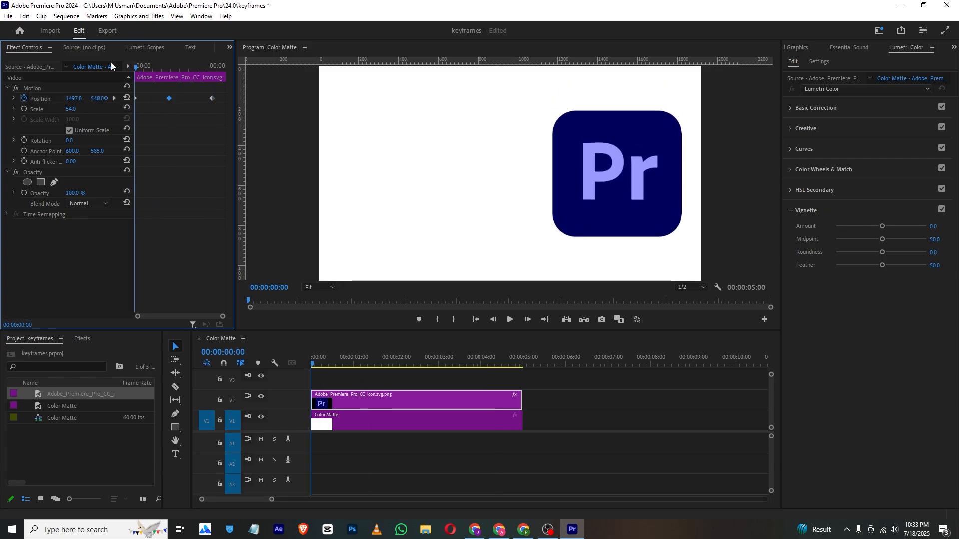
key("space")
key("space")
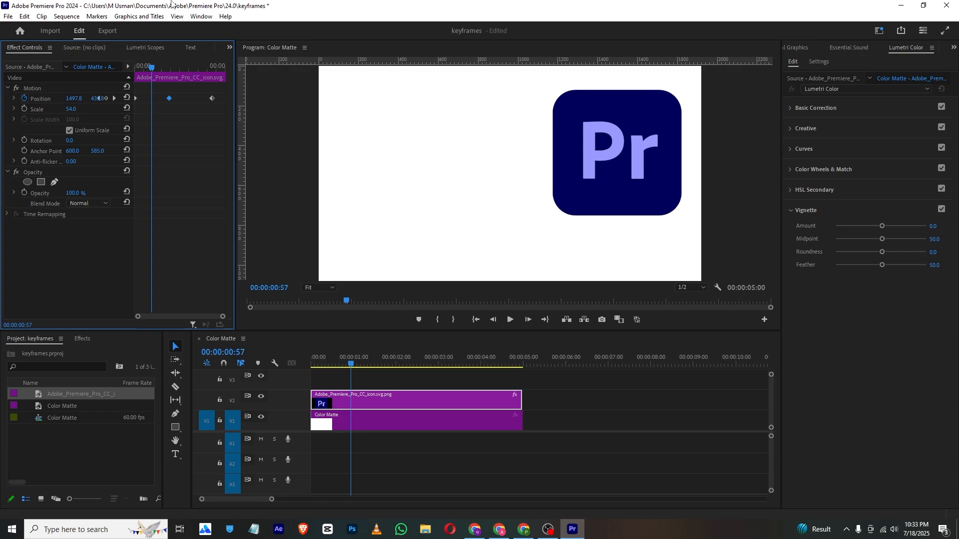
left_click_drag(168, 98, 151, 100)
left_click_drag(212, 99, 174, 99)
key("Home")
key("space")
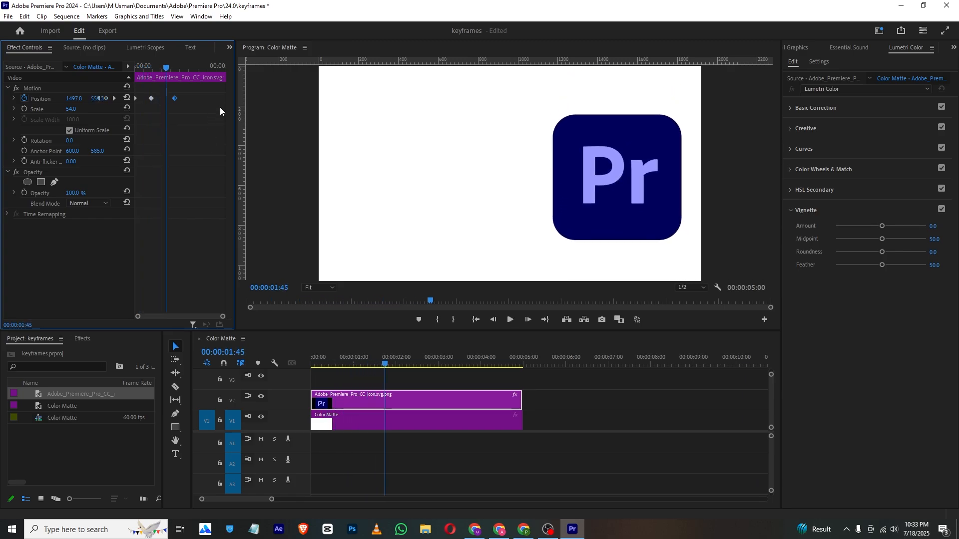
- Apply Ease In temporal interpolation to all three keyframes of the vertical motion and play it from the start
left_click_drag(215, 93, 134, 104)
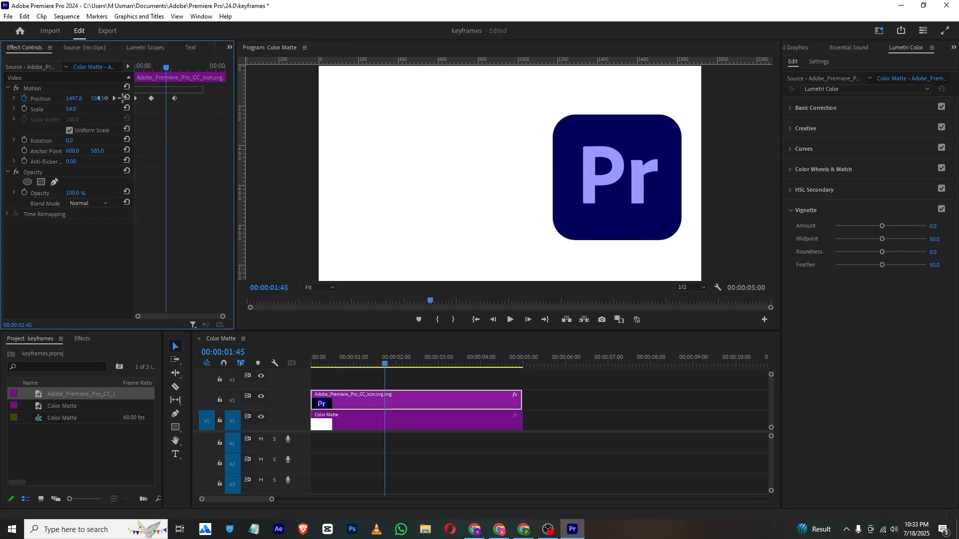
right_click(176, 96)
mouse_move(225, 179)
left_click(337, 236)
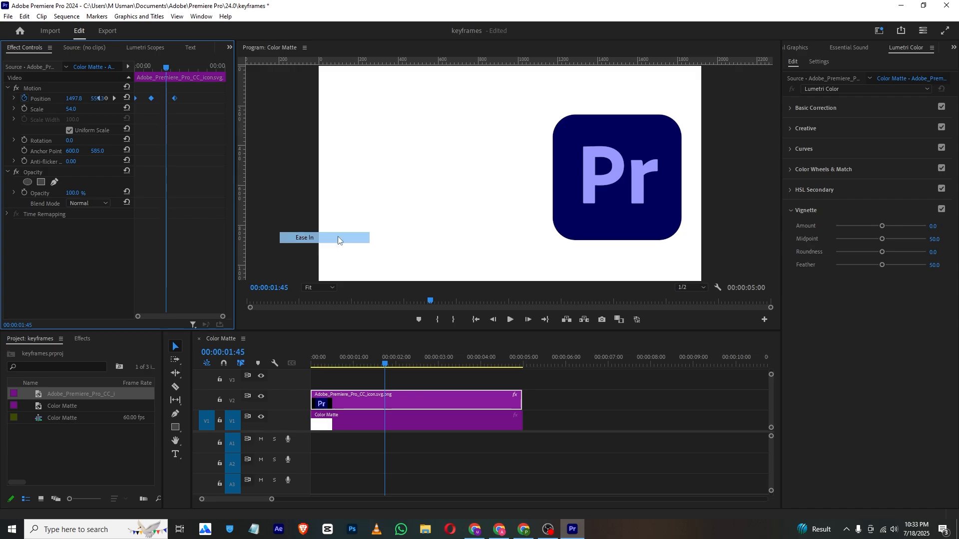
key("Home")
key("space")
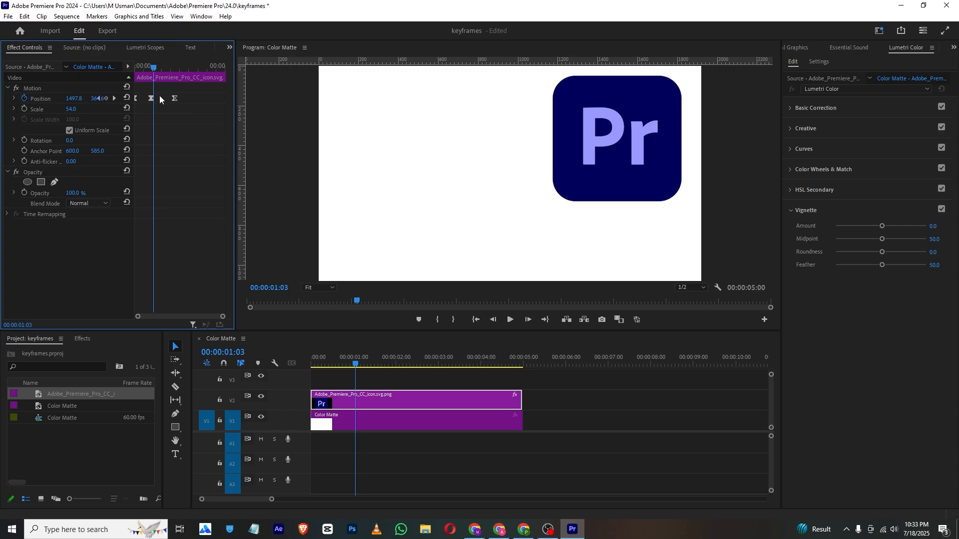
- Reshape the velocity graph of the vertical motion so each move starts with a sharp peak and slows gradually into its keyframe
left_click(14, 98)
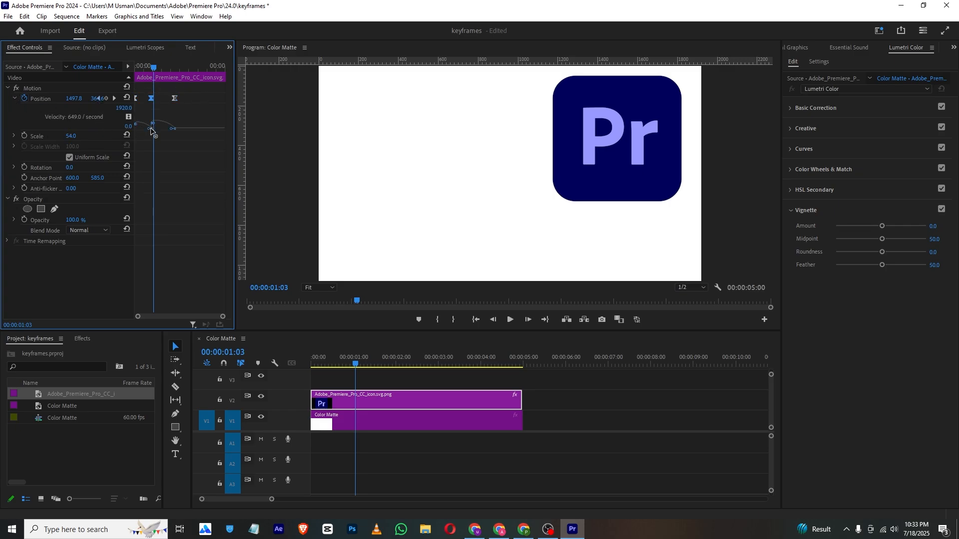
left_click_drag(150, 131, 144, 131)
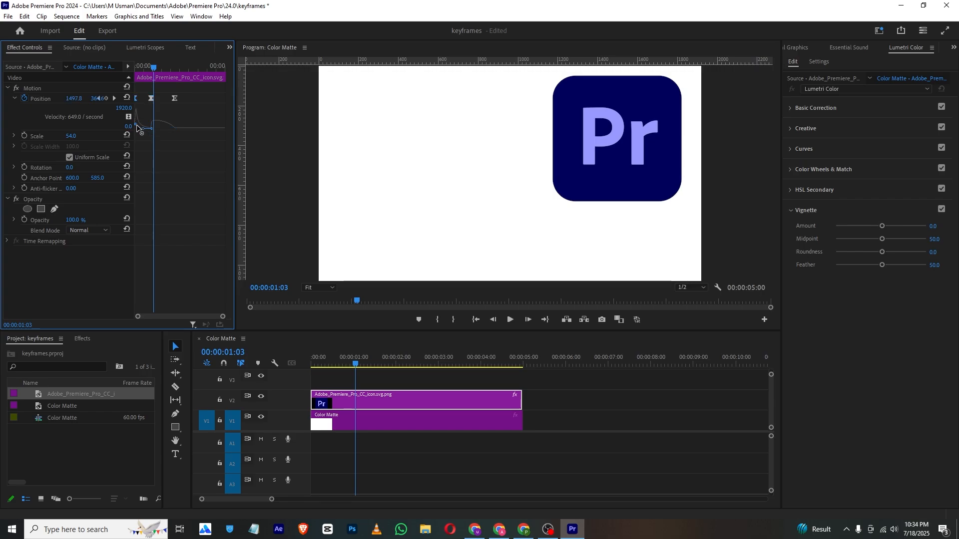
key("ctrl+z")
left_click(163, 131)
left_click_drag(173, 128, 154, 128)
key("ctrl+z")
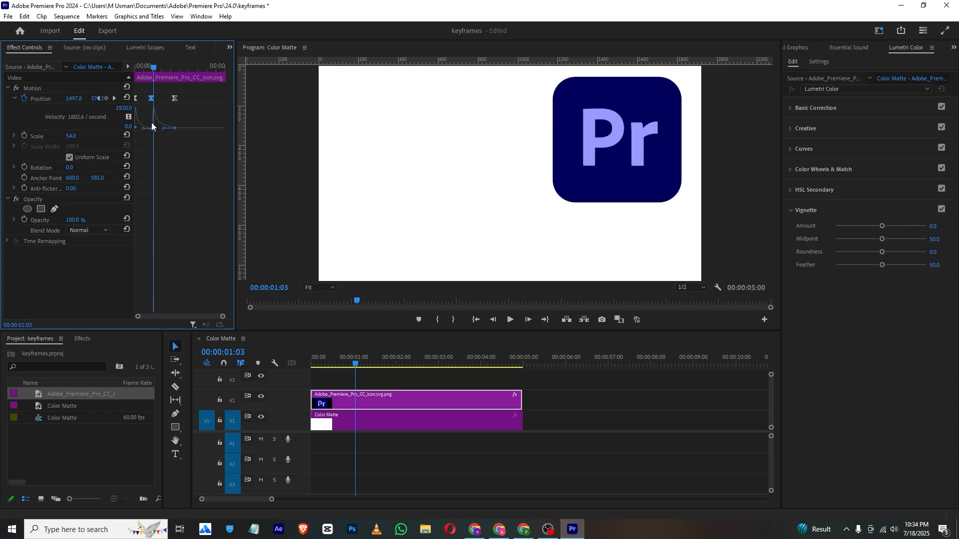
- Extend the Position animation with X 380 at 00:00:03:18, a higher position at 00:00:04:00 and a move right at 00:00:04:33, and preview it
left_click_drag(144, 72, 195, 70)
left_click_drag(74, 99, 30, 99)
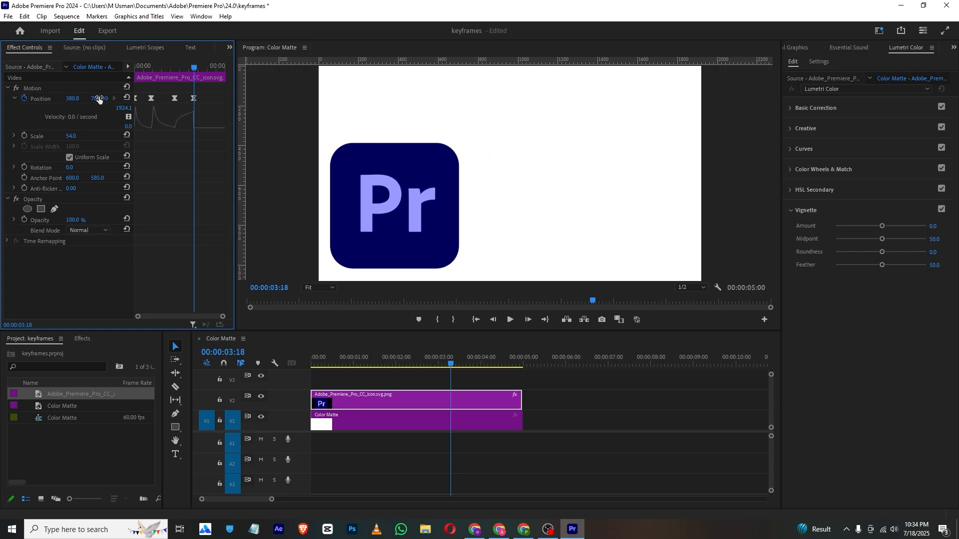
left_click_drag(195, 67, 207, 65)
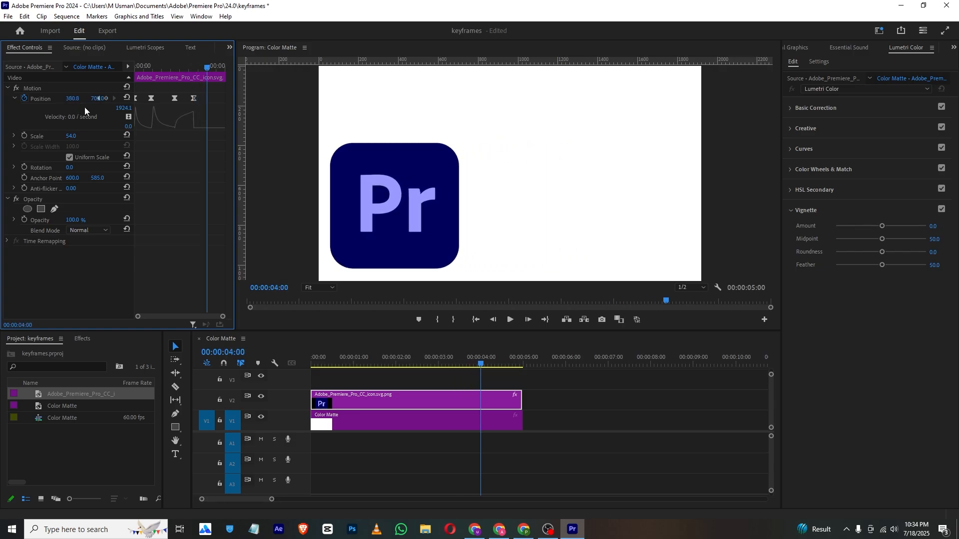
mouse_move(98, 98)
left_mouse_down()
mouse_move(82, 98)
mouse_move(111, 87)
left_mouse_up()
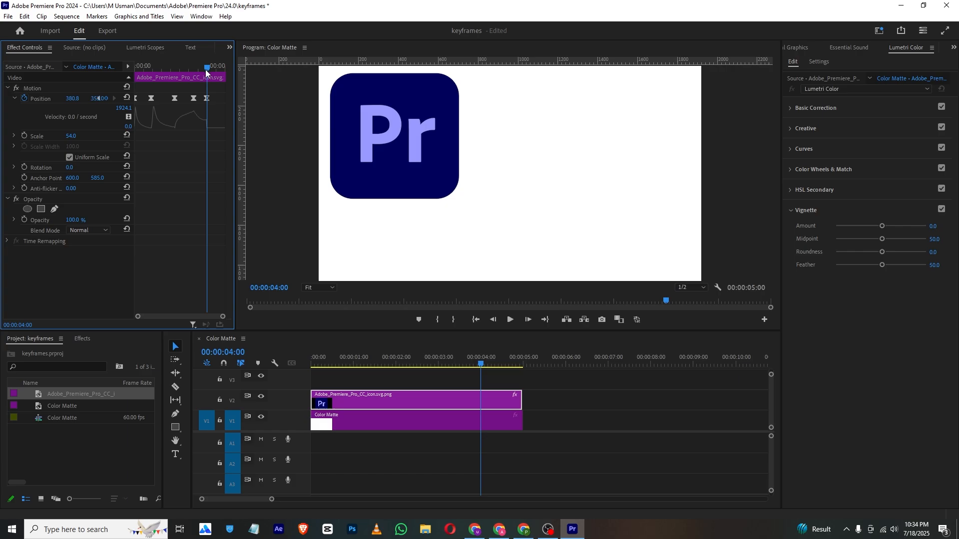
left_click_drag(206, 70, 216, 67)
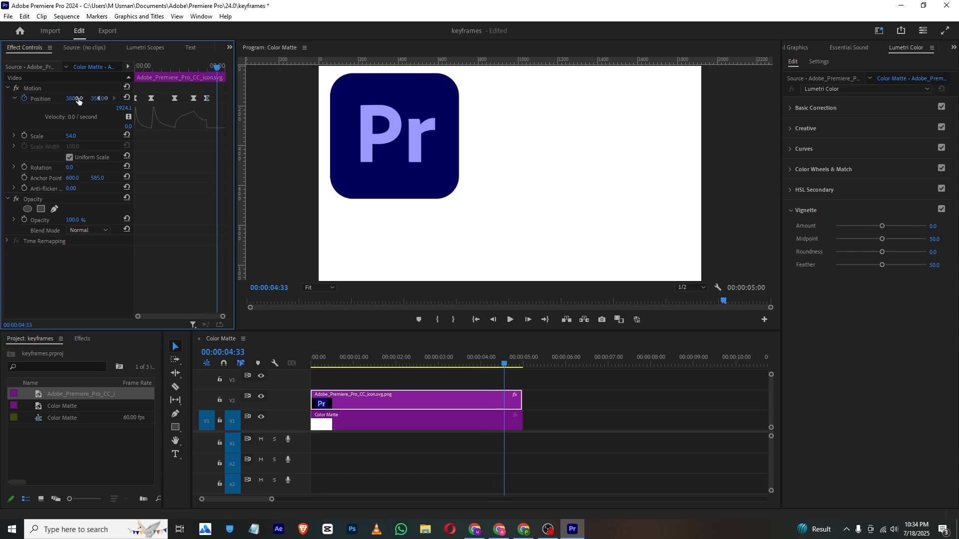
left_click_drag(77, 98, 148, 100)
key("Home")
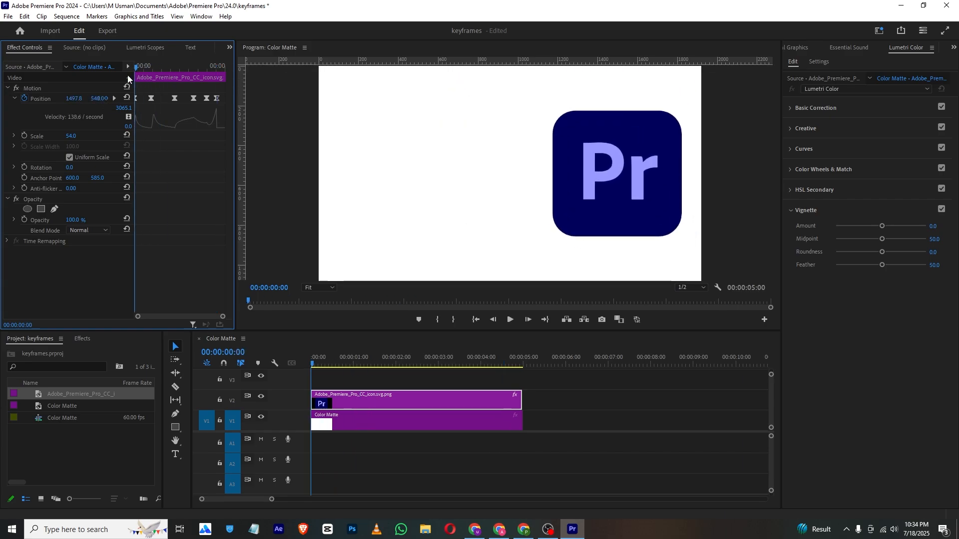
key("space")
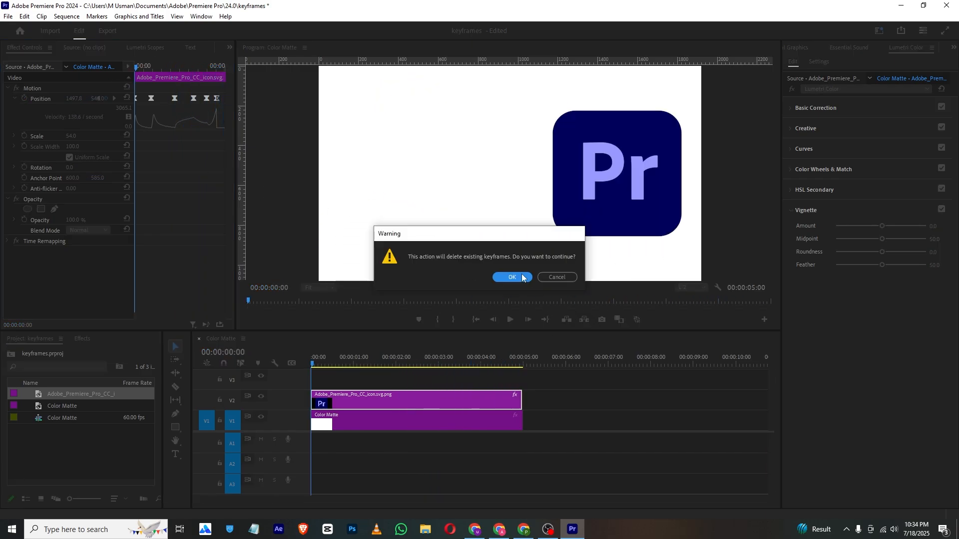
- Remove all Position keyframes and animate Scale from 54 at the start to 88 at 00:00:01:59, playing it back
left_click(523, 278)
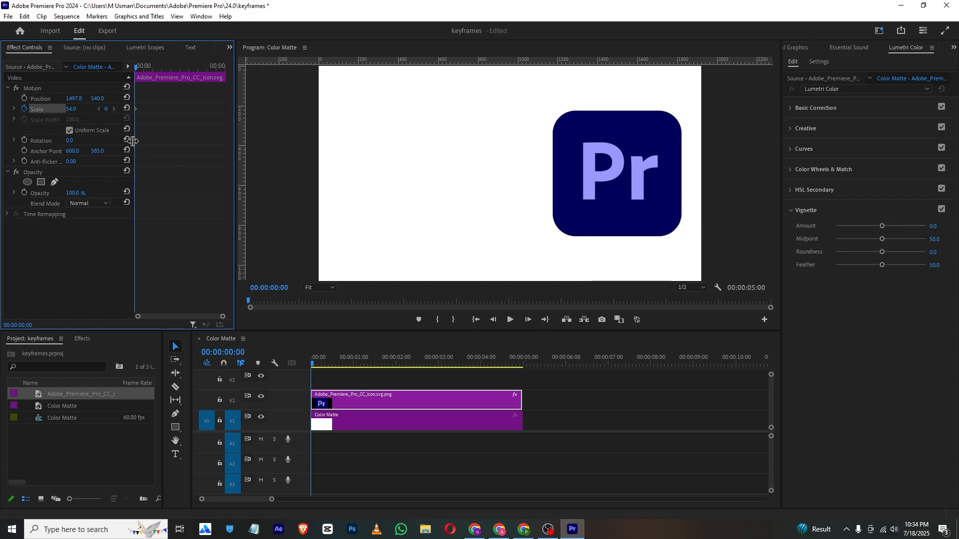
left_click_drag(136, 67, 170, 68)
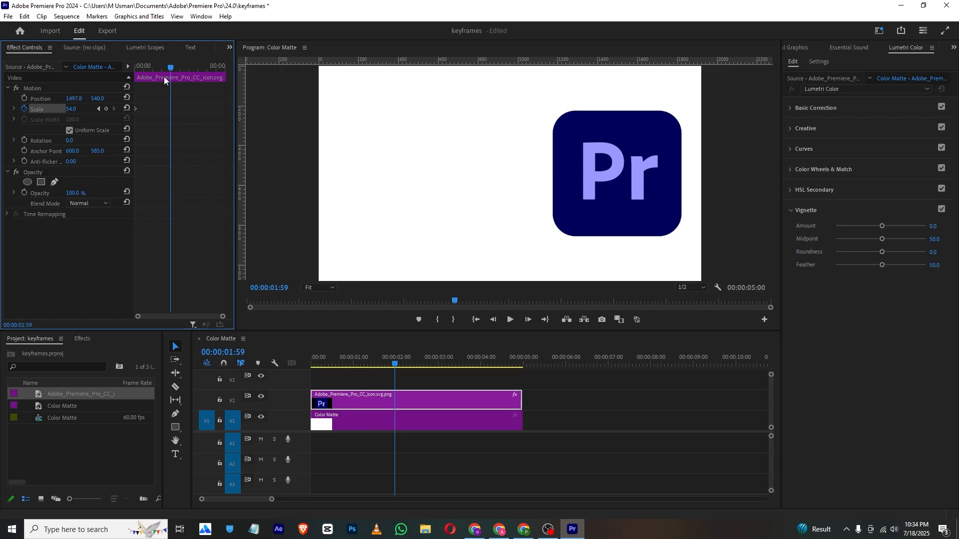
left_click_drag(73, 109, 90, 109)
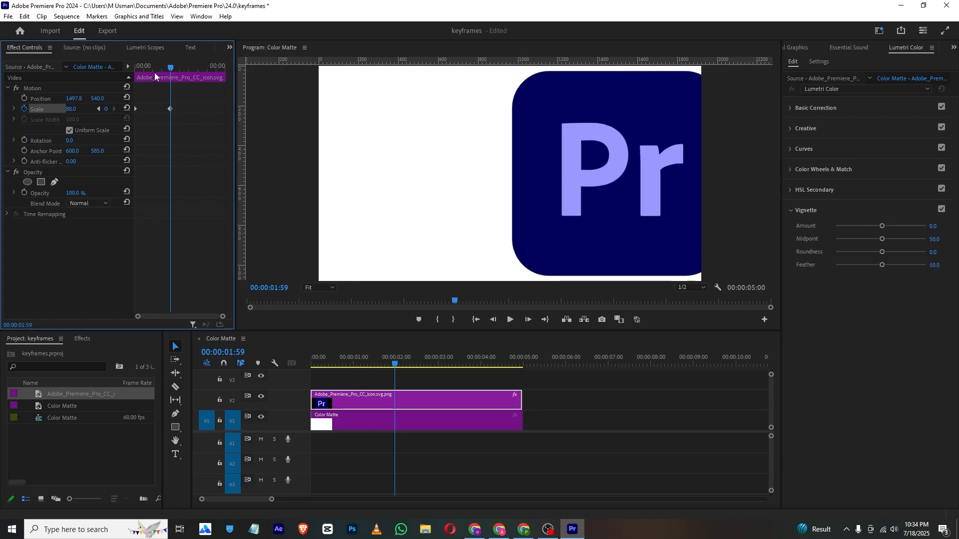
key("Home")
key("space")
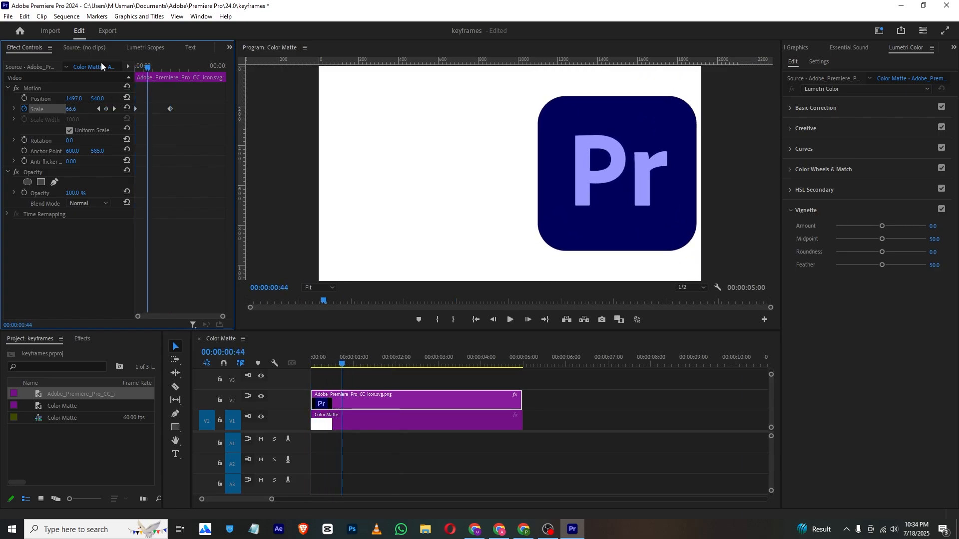
- Add a Scale keyframe of 15 between the two existing ones and shift it to 00:00:00:58
left_click_drag(73, 109, 48, 109)
left_click_drag(147, 66, 150, 67)
key("space")
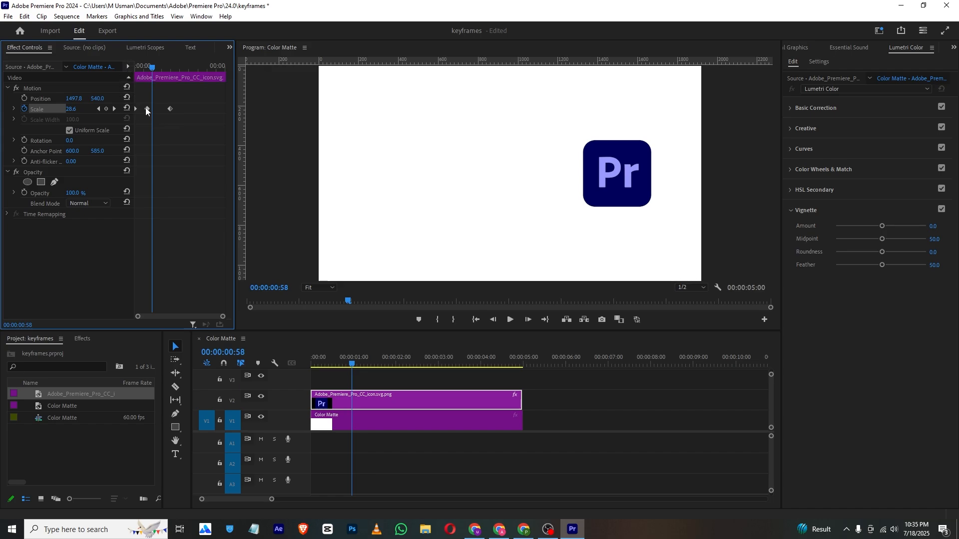
left_click_drag(147, 109, 149, 109)
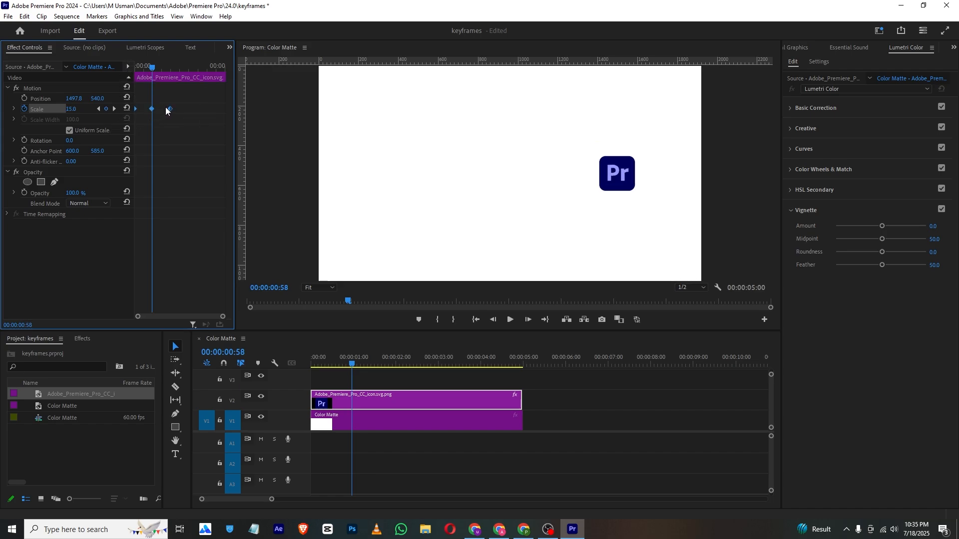
- Apply eased interpolation to all three Scale keyframes and preview the scaling from the start
right_click(170, 107)
left_click(224, 248)
key("Home")
key("space")
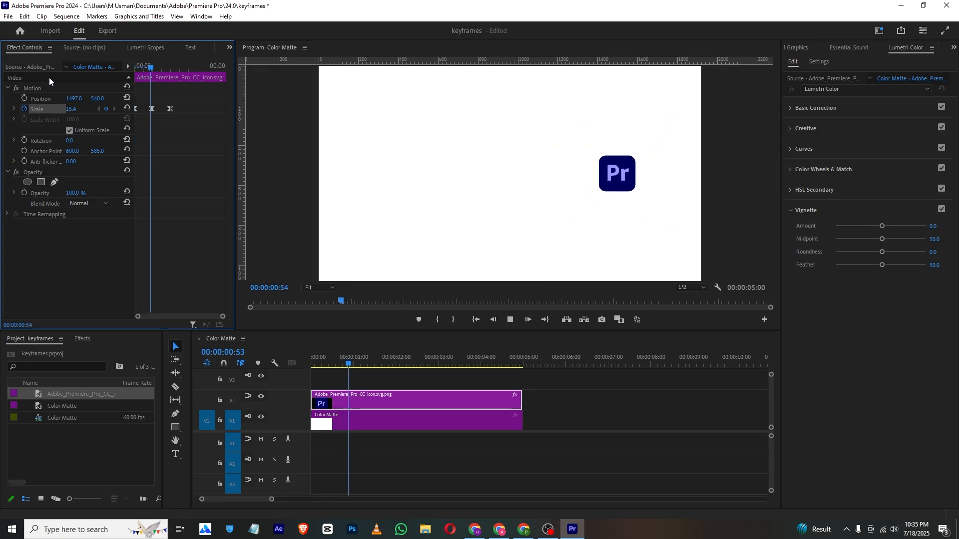
key("space")
key("Home")
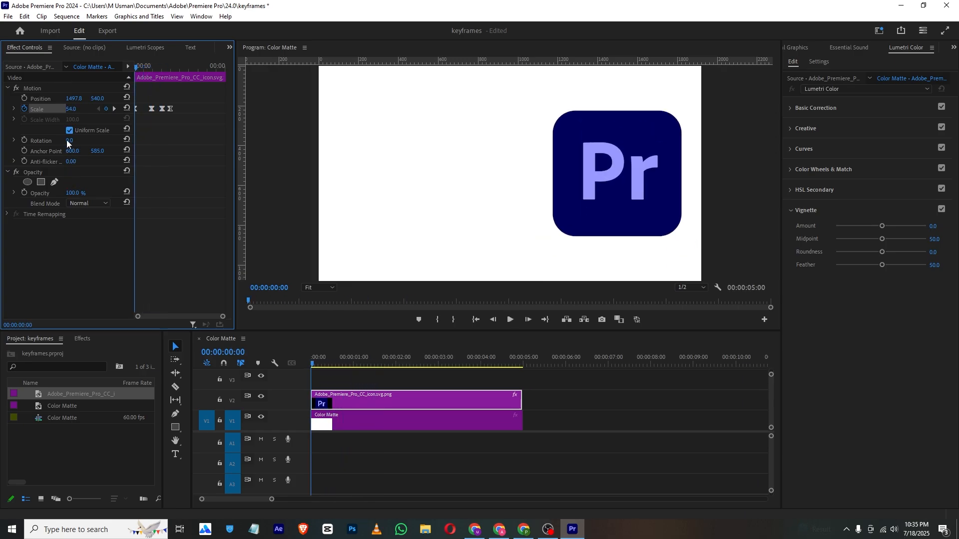
- Start keyframing the logo's Rotation with a 0° keyframe at the beginning of the clip
left_click(11, 140)
left_click(14, 141)
left_click(14, 141)
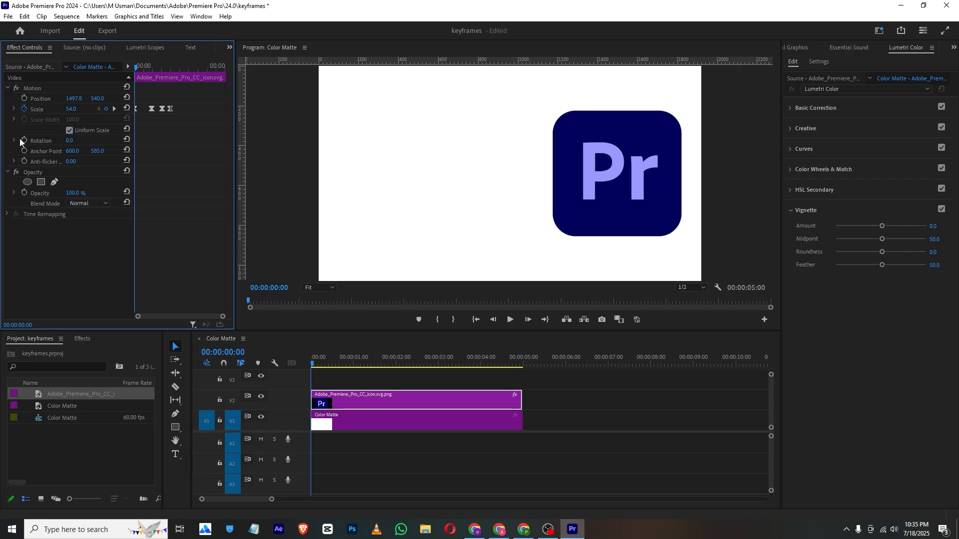
left_click(24, 141)
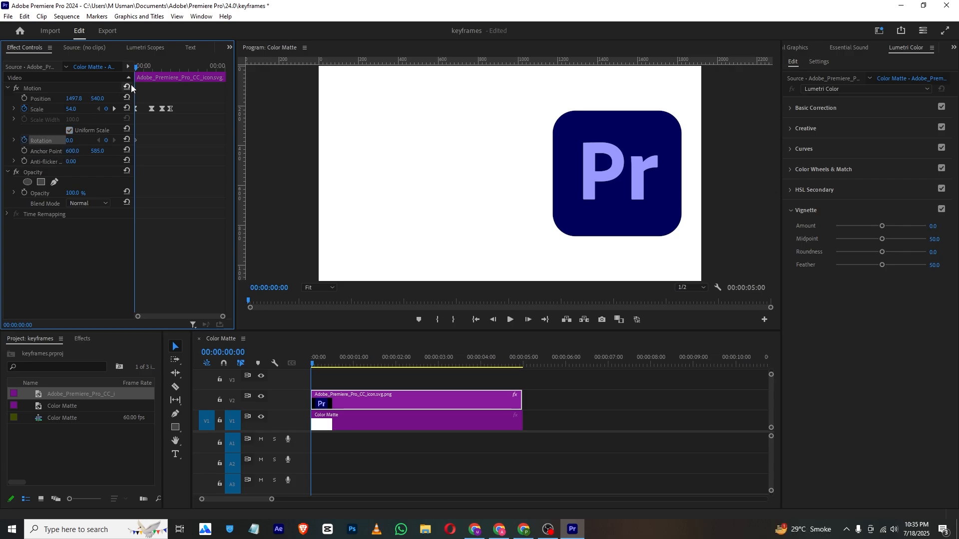
left_click_drag(136, 66, 151, 70)
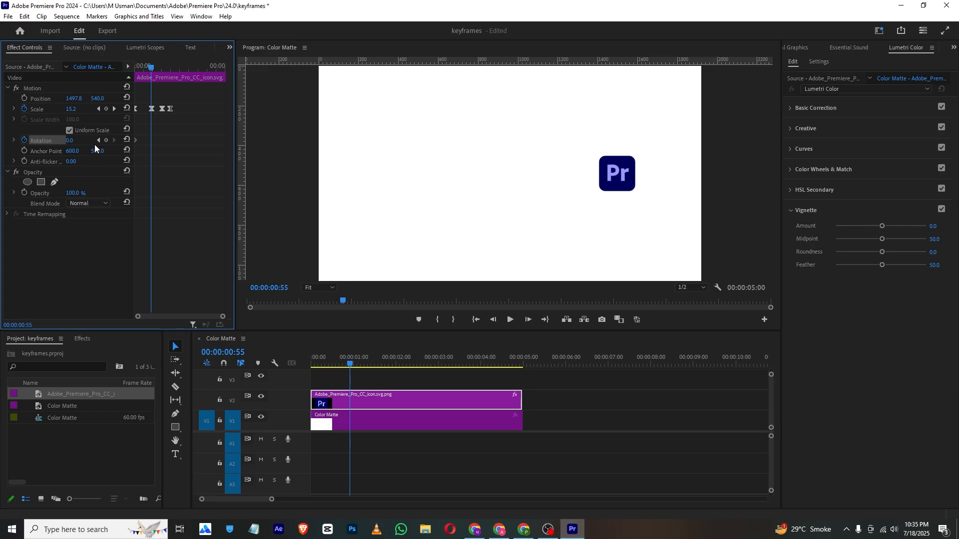
- Remove all Scale keyframes, then set Scale to 58.2 and Position X to 931.8 to centre the logo
left_click(27, 108)
left_click(509, 274)
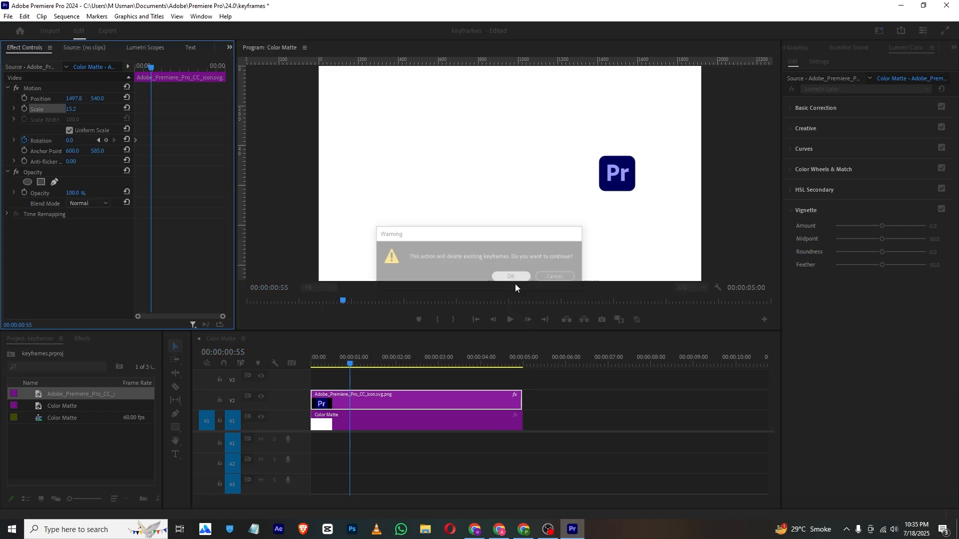
left_click_drag(74, 110, 0, 99)
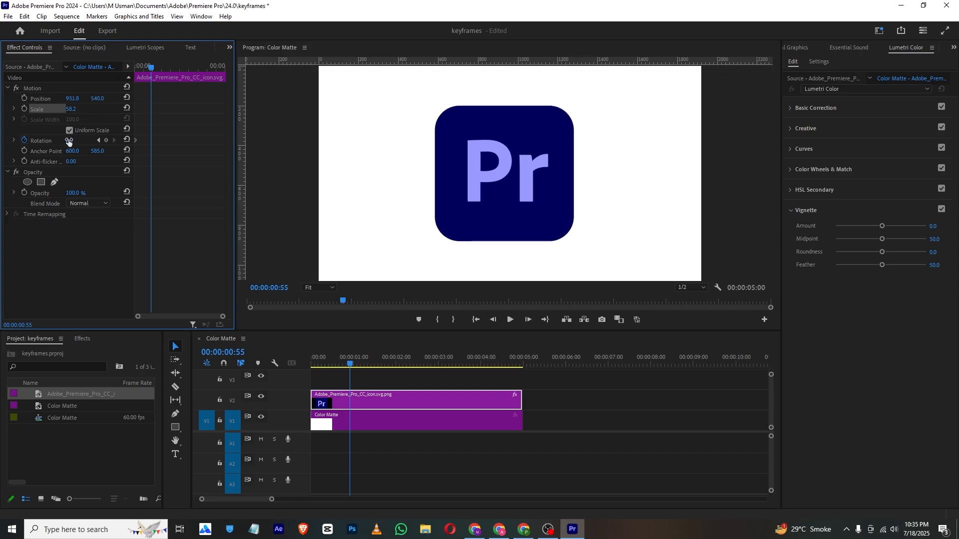
- Keyframe Rotation at 16° at 00:00:00:55 and -4° at 00:00:02:06, and preview the rotation from the start
mouse_move(70, 140)
left_mouse_down()
mouse_move(92, 141)
mouse_move(82, 127)
left_mouse_up()
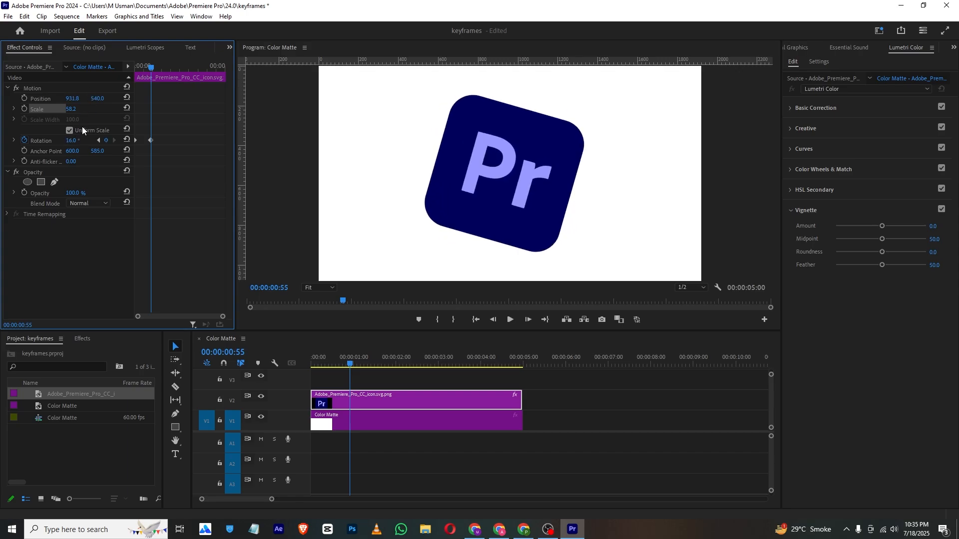
left_click_drag(151, 70, 173, 70)
mouse_move(72, 140)
left_mouse_down()
mouse_move(82, 141)
mouse_move(70, 141)
left_mouse_up()
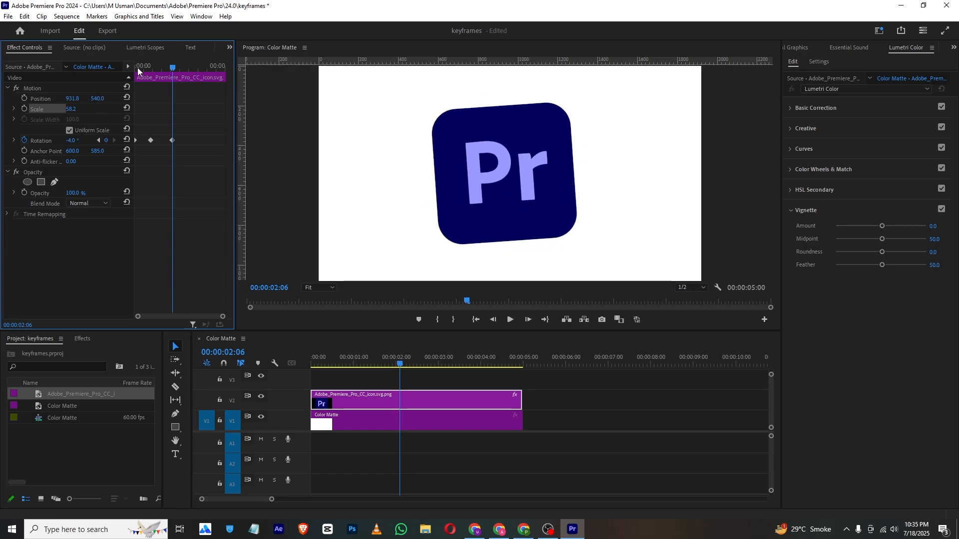
left_click_drag(138, 70, 120, 76)
key("space")
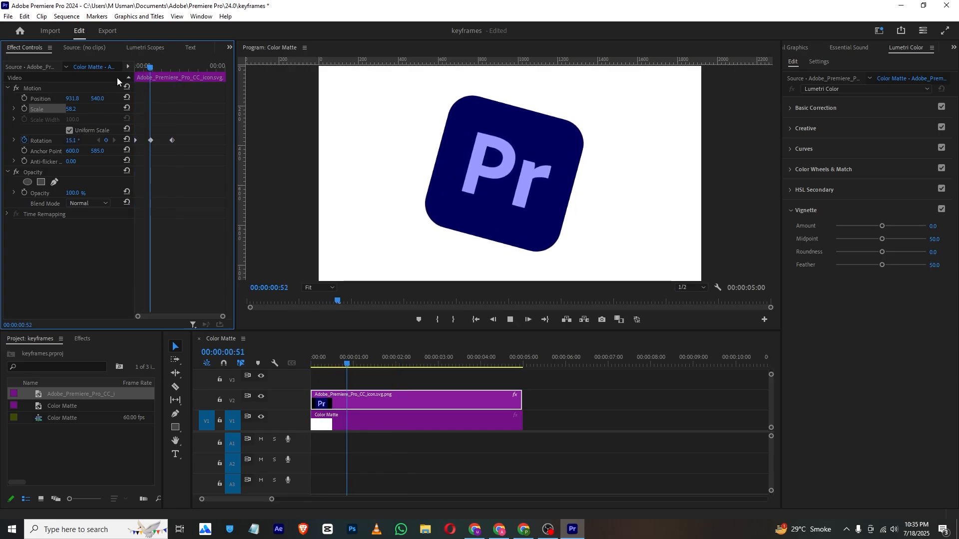
key("space")
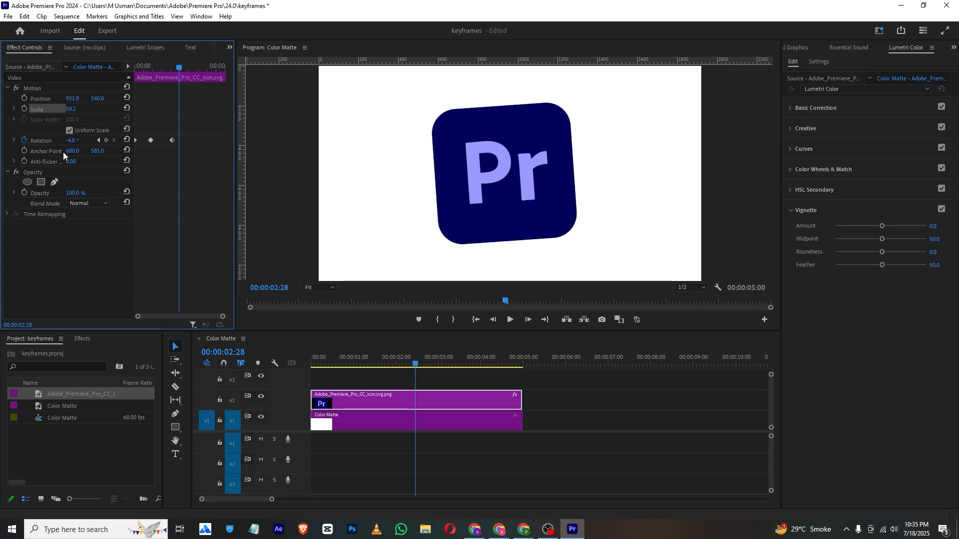
- Move the logo's anchor point directly in the preview to about 581.7, 616.1
left_click(35, 152)
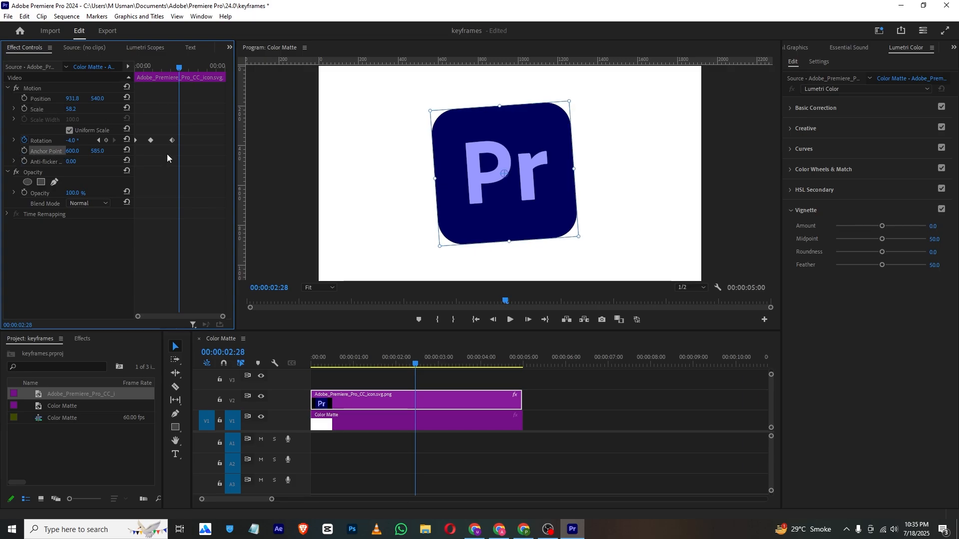
left_click(504, 175)
left_click_drag(504, 175, 508, 184)
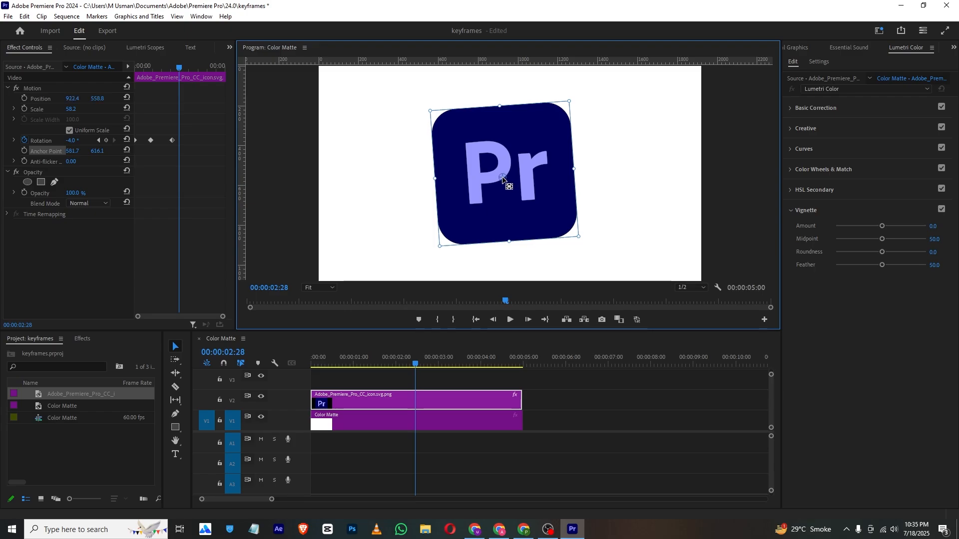
left_click(43, 294)
- Keyframe Opacity from 100% at the start to 0% at 00:00:00:45 and play back the fade-out
left_click(27, 172)
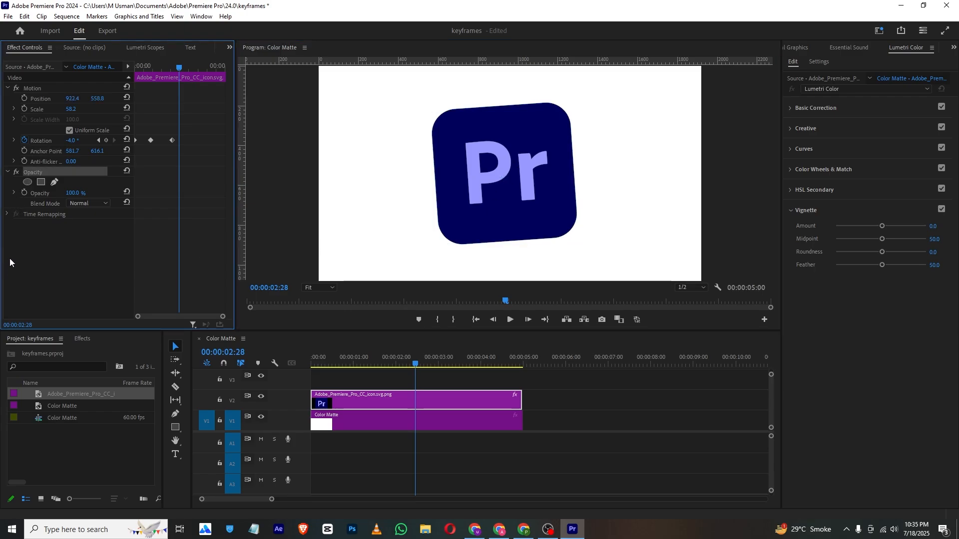
key("Home")
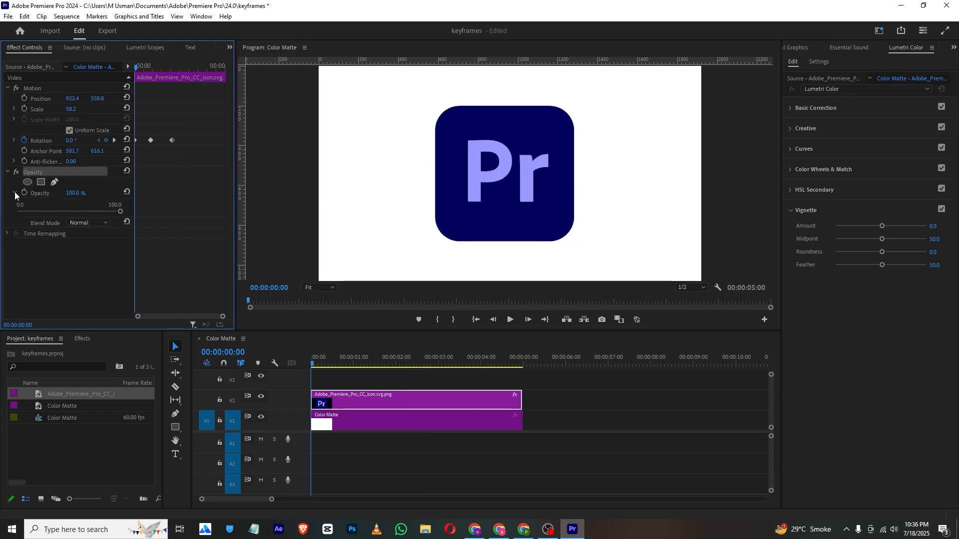
left_click(23, 192)
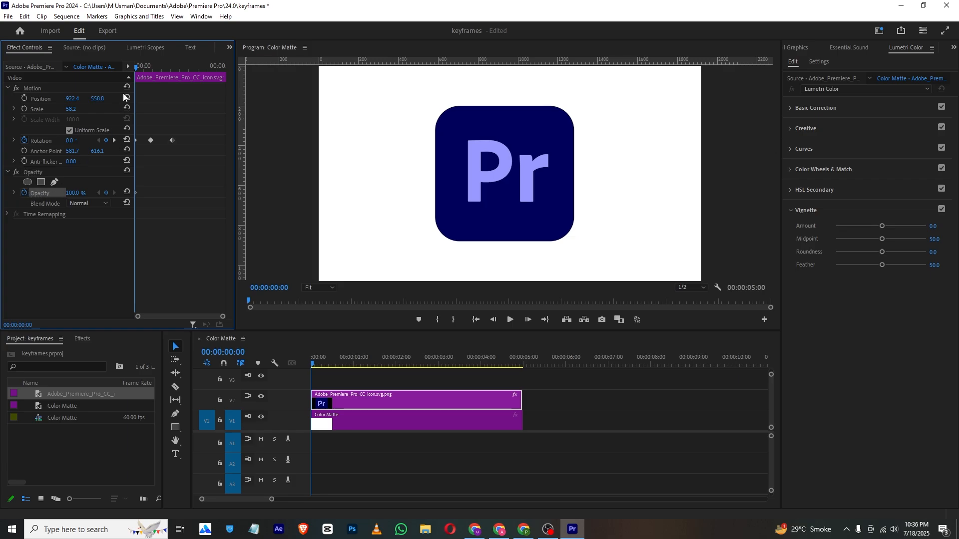
left_click(149, 67)
left_click_drag(151, 69, 150, 69)
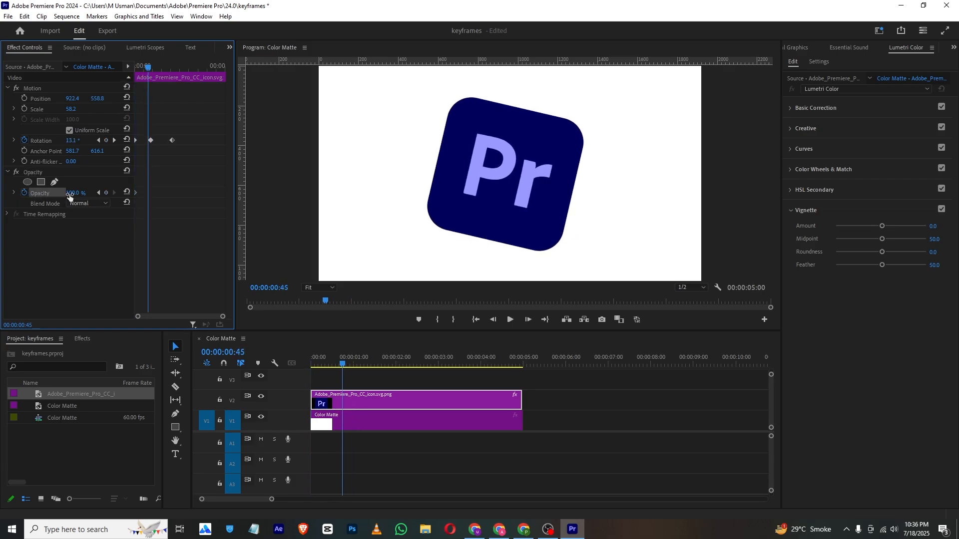
left_click_drag(73, 193, 22, 193)
left_click_drag(148, 66, 83, 70)
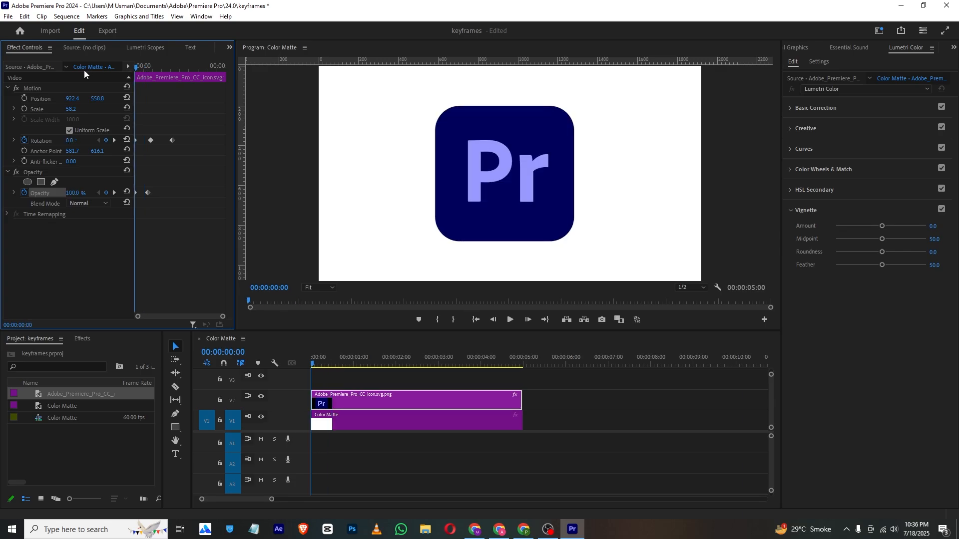
key("space")
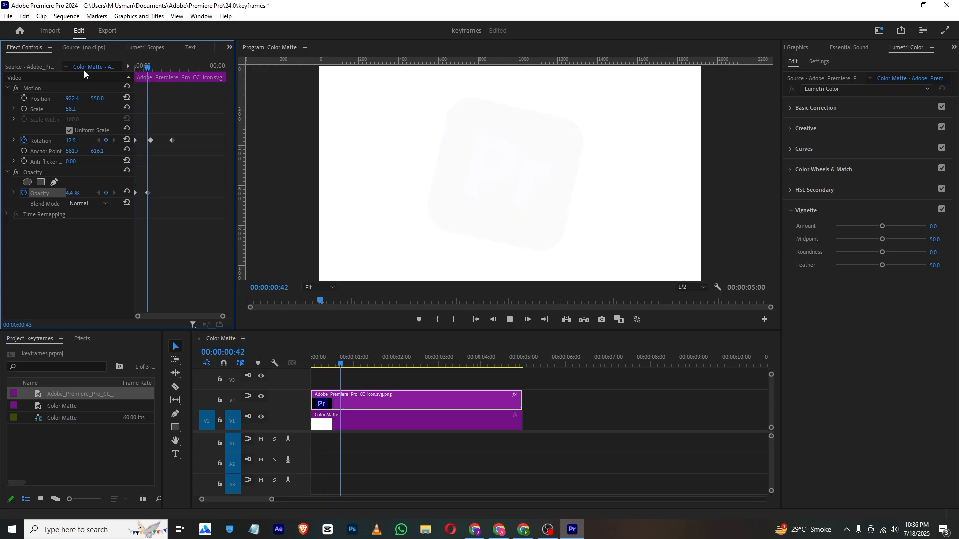
- Add an Opacity keyframe of 100% at 00:00:01:42 and play the fade from the start
left_click_drag(152, 67, 167, 72)
left_click(78, 190)
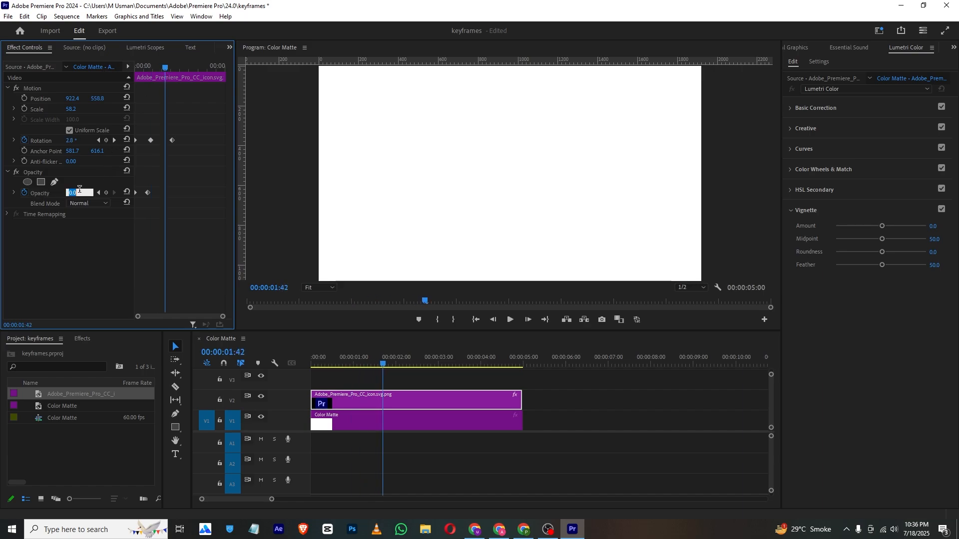
type("100")
key("Return")
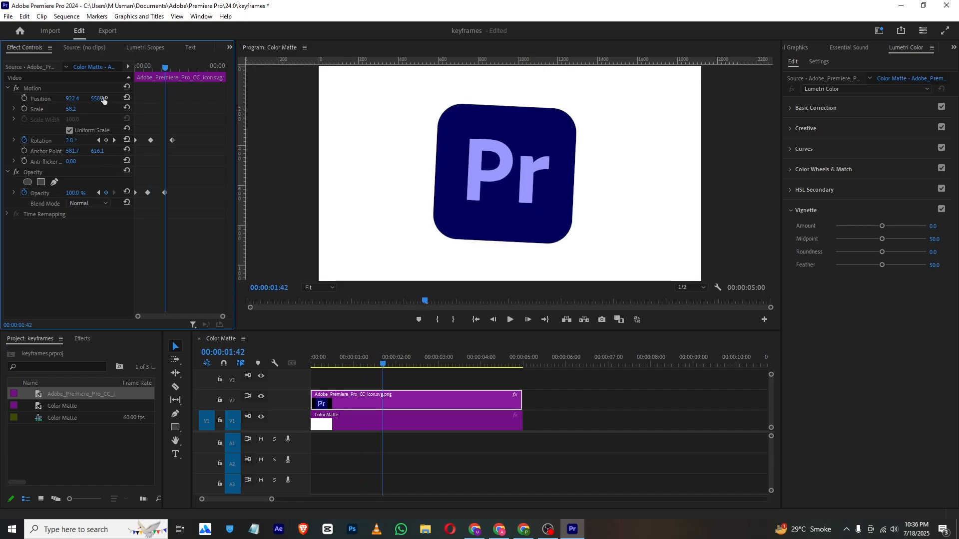
left_click_drag(154, 62, 106, 70)
key("space")
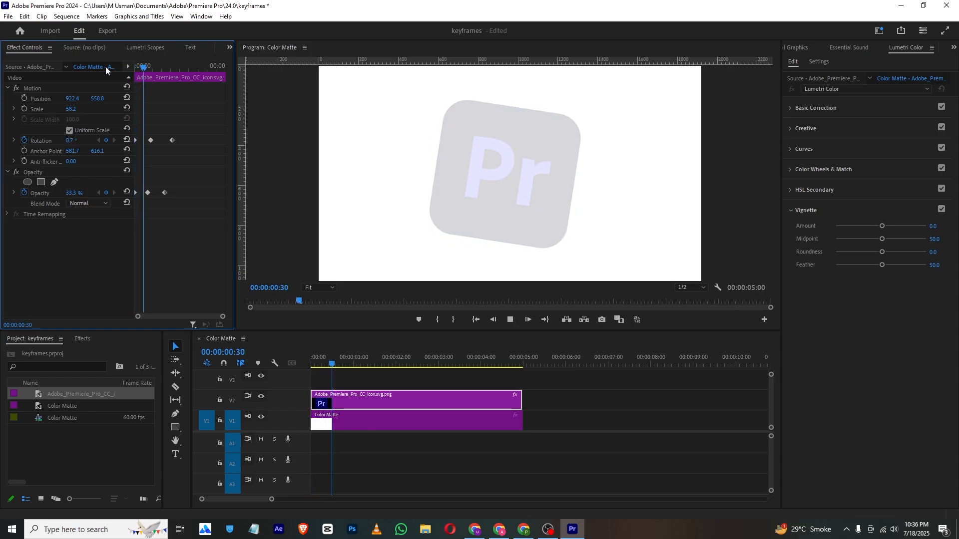
key("space")
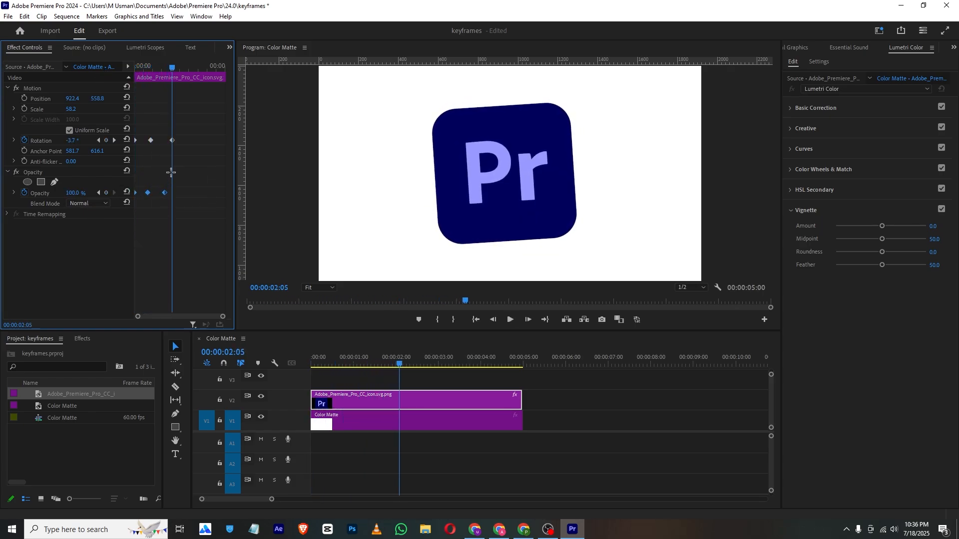
- Try the Lighten, Screen, Dissolve and Overlay blend modes on the logo clip, and restore its blend mode to Normal
left_click(97, 205)
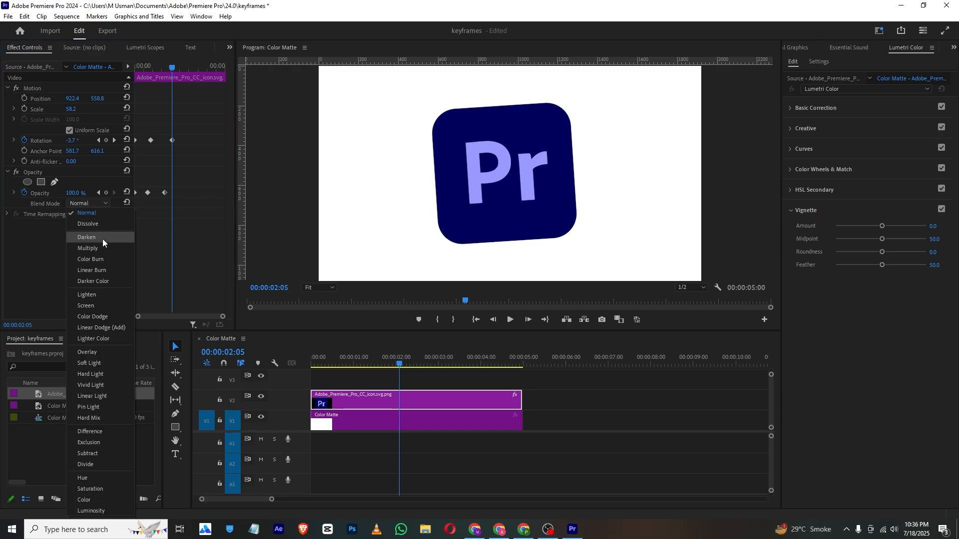
left_click(111, 294)
left_click(85, 206)
left_click(89, 304)
left_click(88, 205)
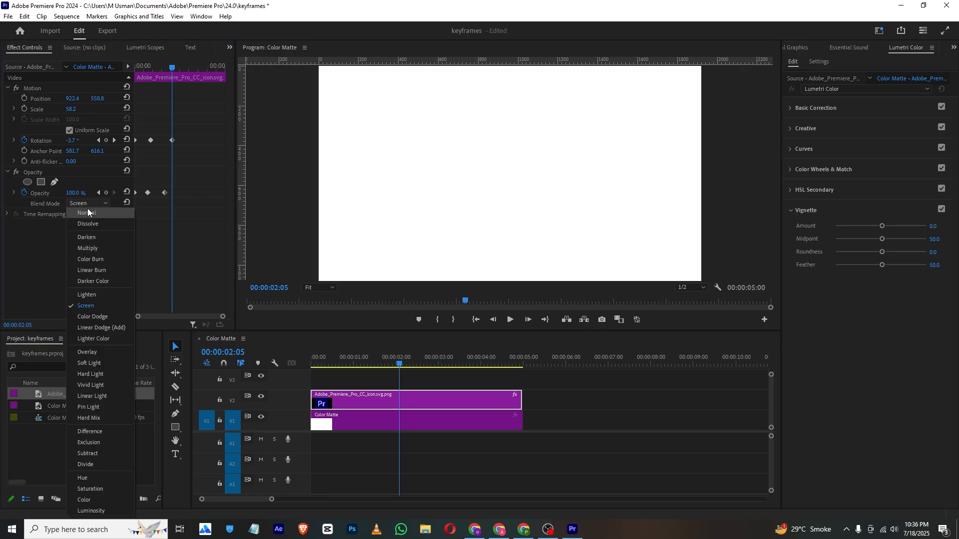
left_click(87, 223)
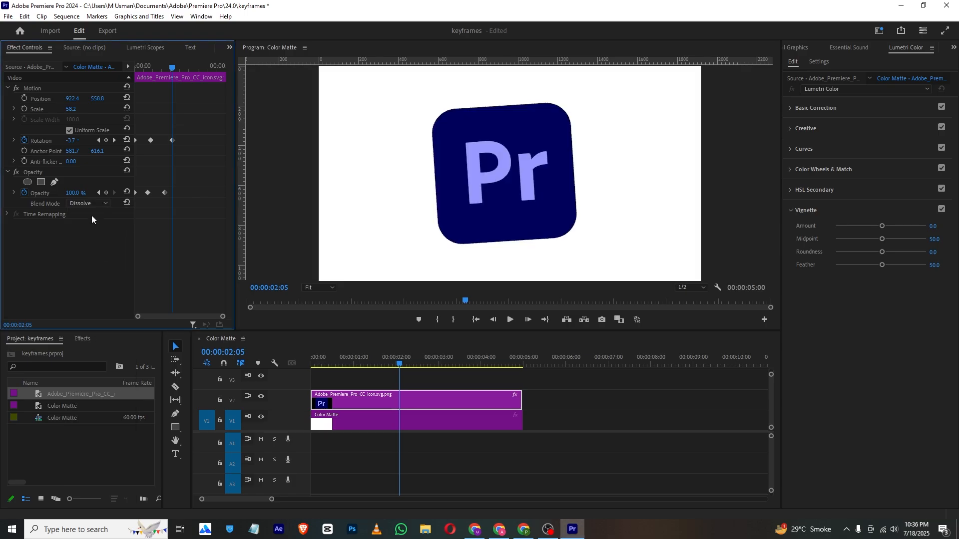
left_click(91, 204)
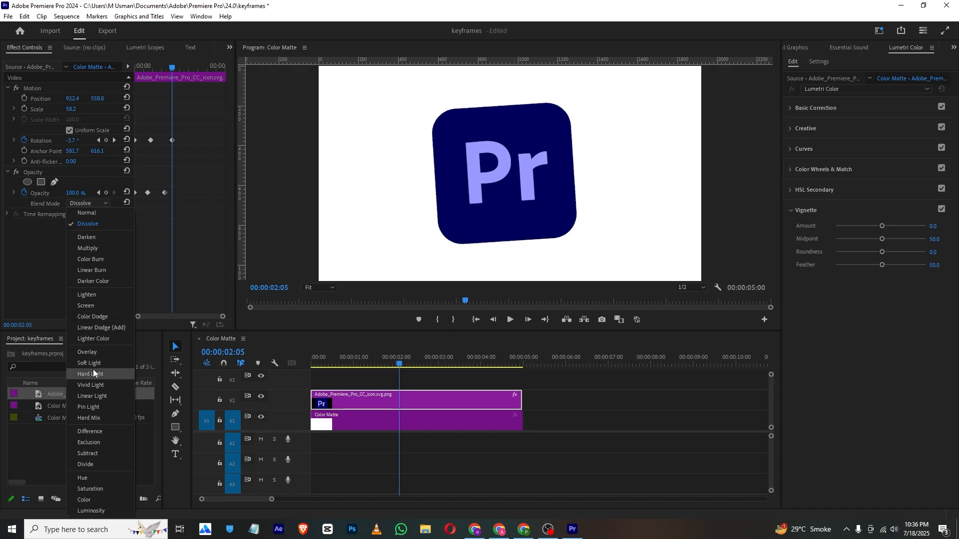
left_click(97, 352)
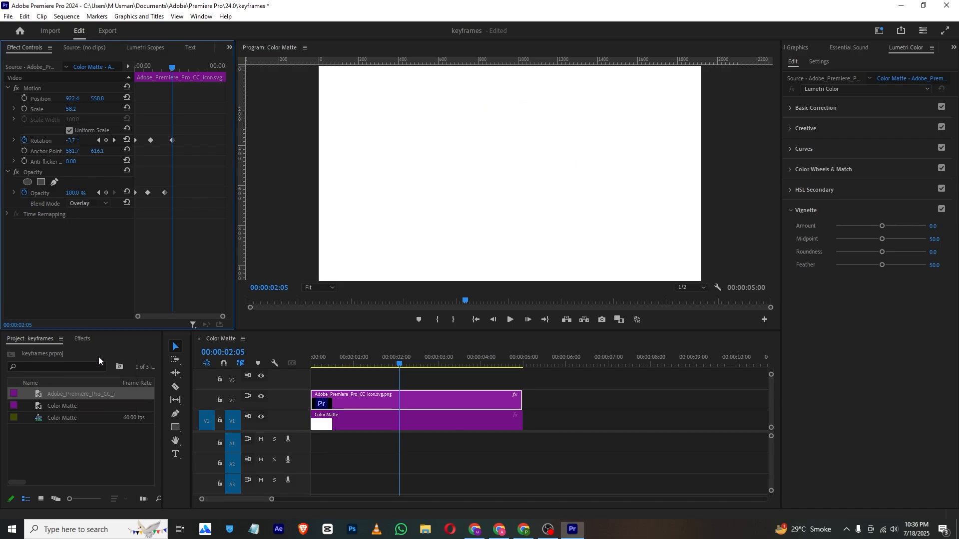
left_click(80, 201)
left_click(91, 209)
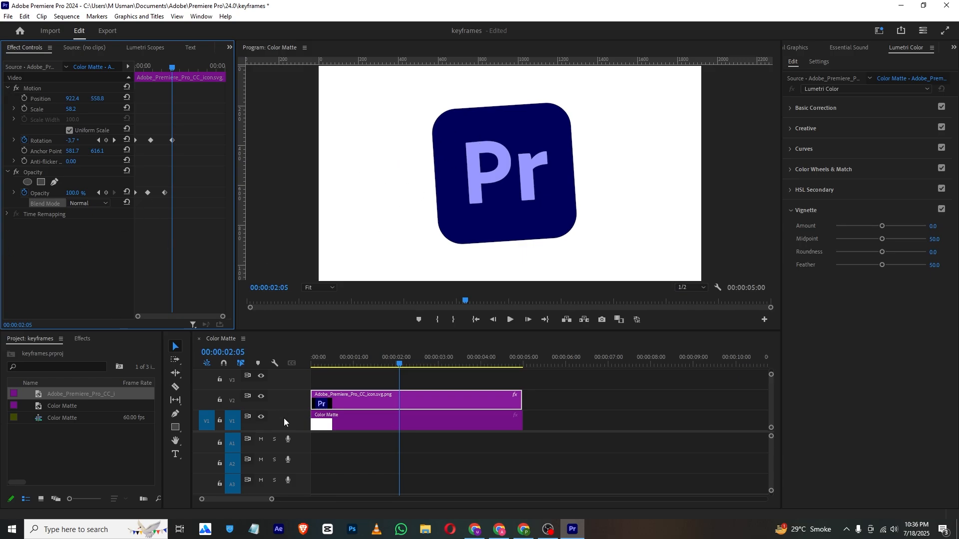
- Create a bright blue 1920 x 1080, 60 fps color matte and place it on track V3 at the sequence start
left_click_drag(328, 367, 308, 368)
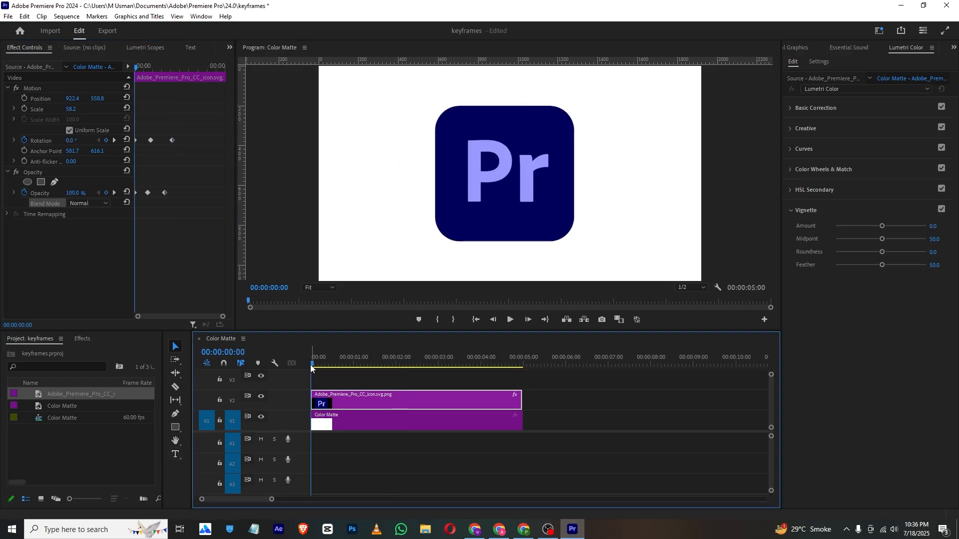
right_click(57, 436)
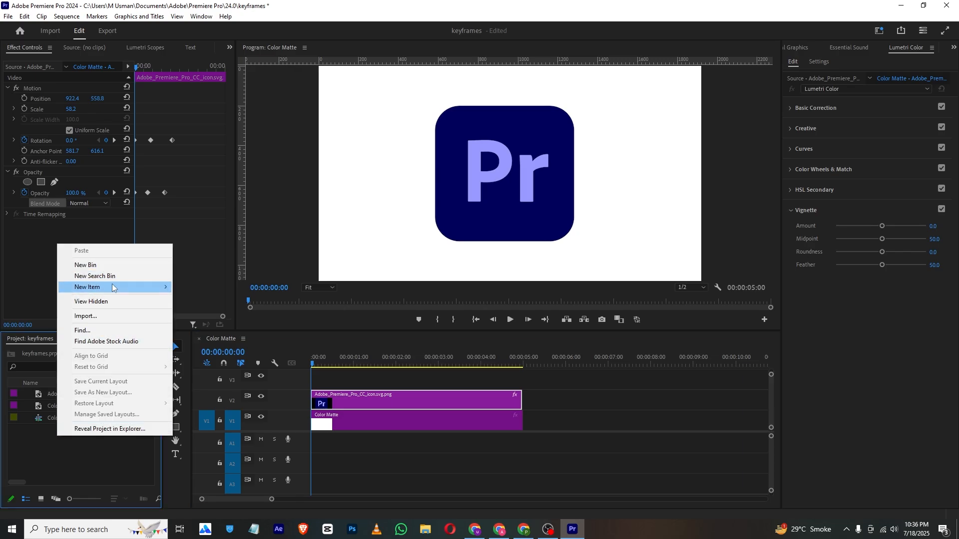
mouse_move(115, 287)
left_click(200, 355)
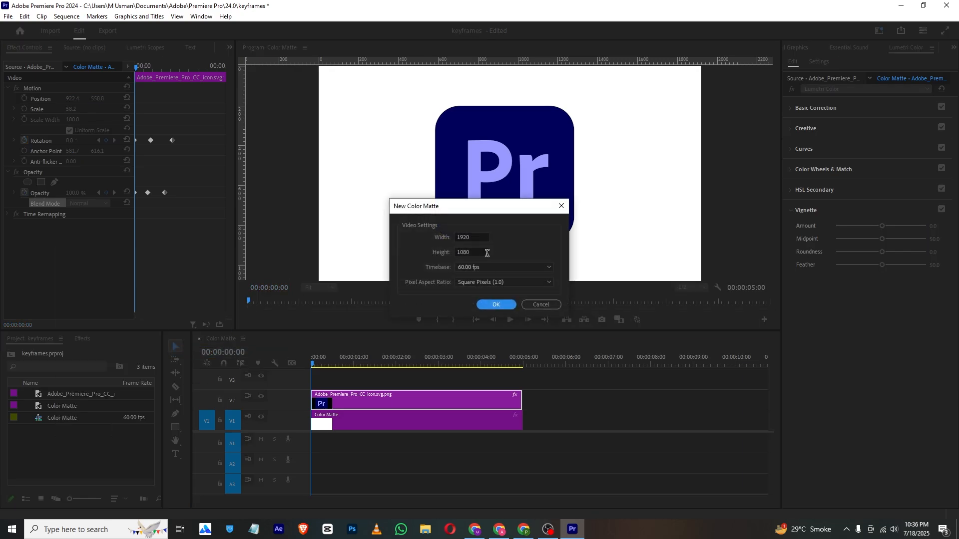
left_click(494, 305)
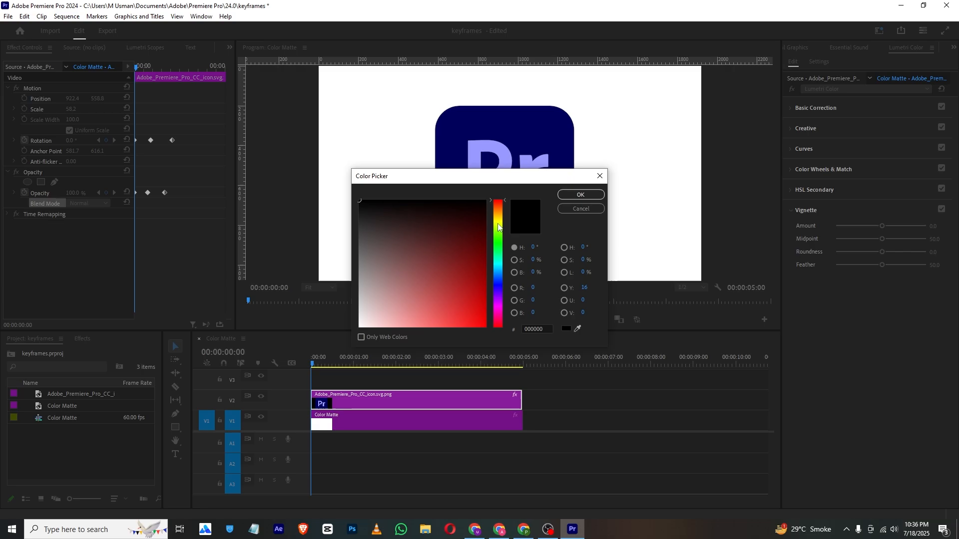
left_click_drag(500, 234, 501, 272)
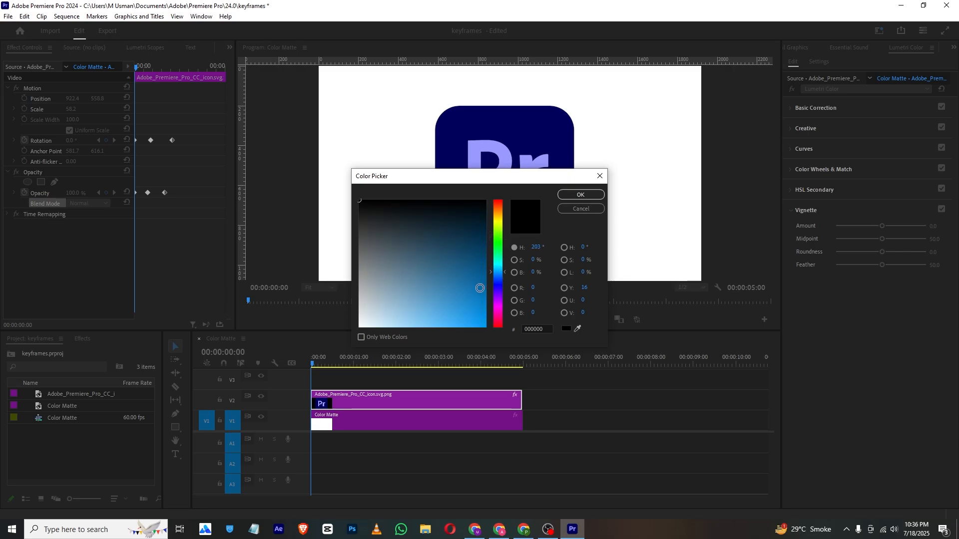
left_click_drag(483, 326, 491, 356)
left_click(565, 197)
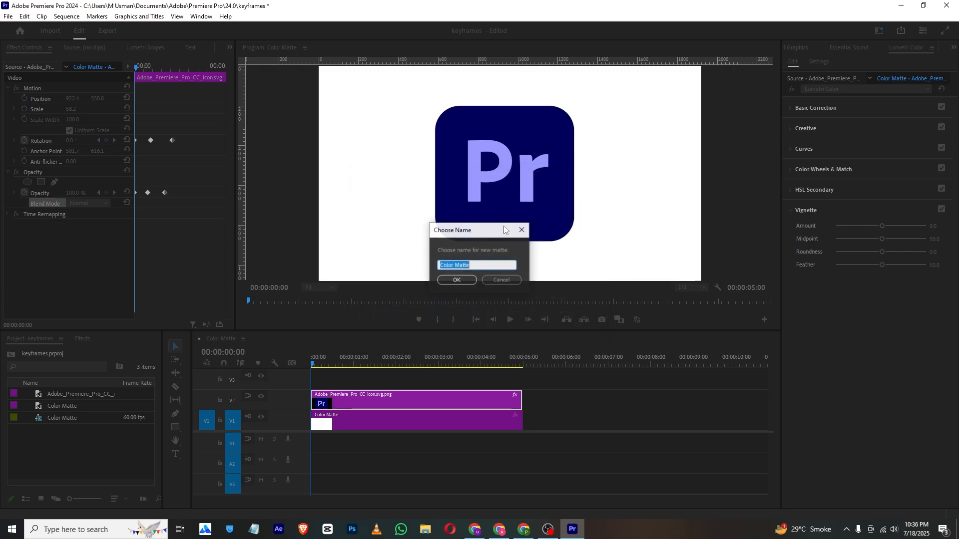
left_click(446, 272)
left_click_drag(65, 419, 322, 380)
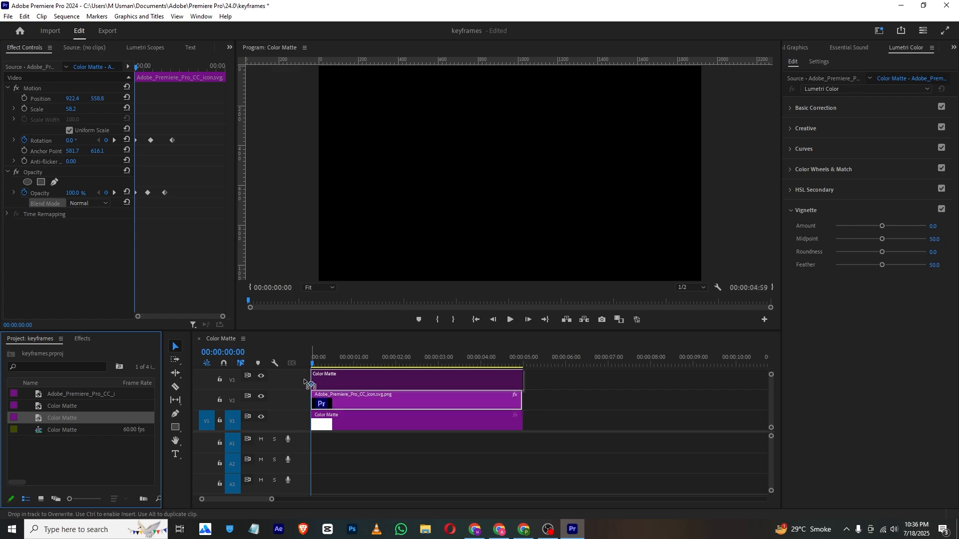
- Add the text "uasmN" in the upper-left area of the blue frame with the Type tool
left_click(175, 454)
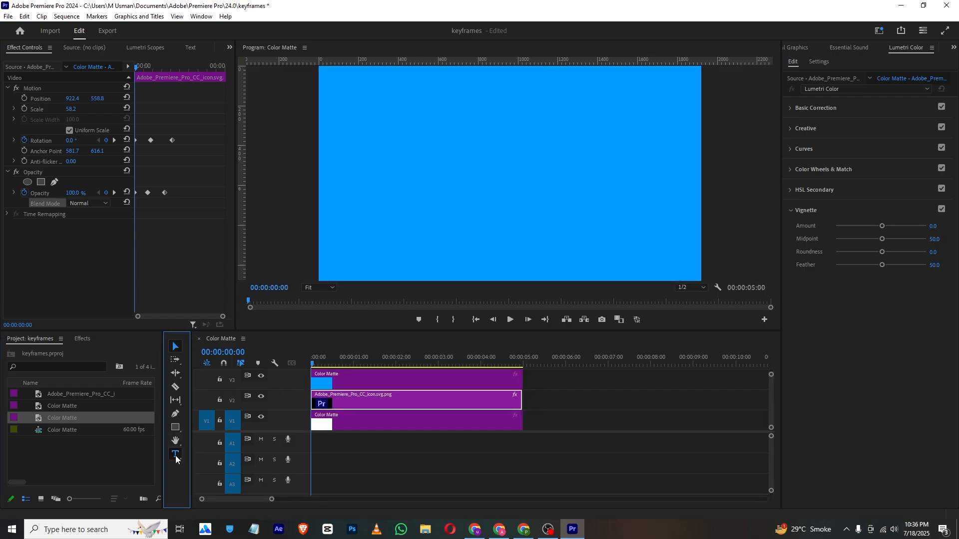
left_click(415, 148)
type("u")
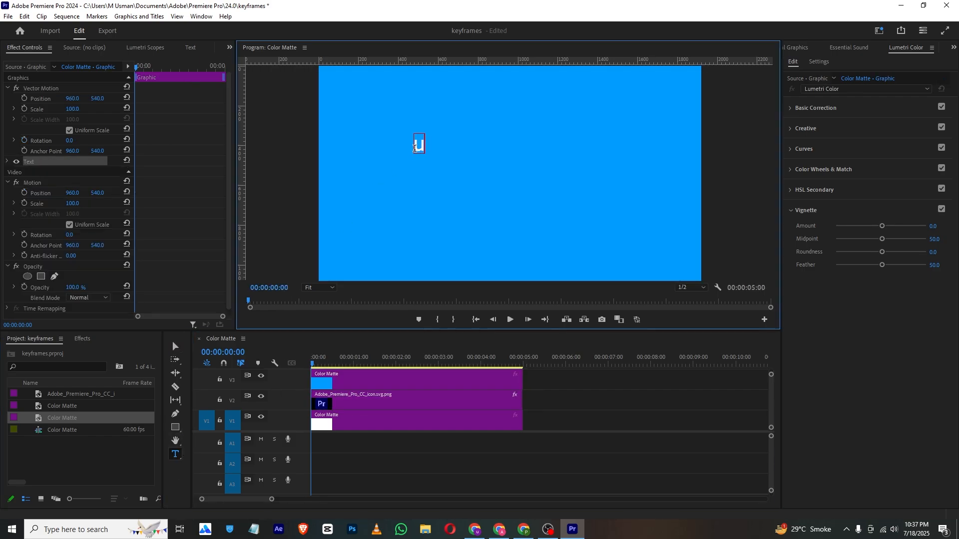
type("asmN")
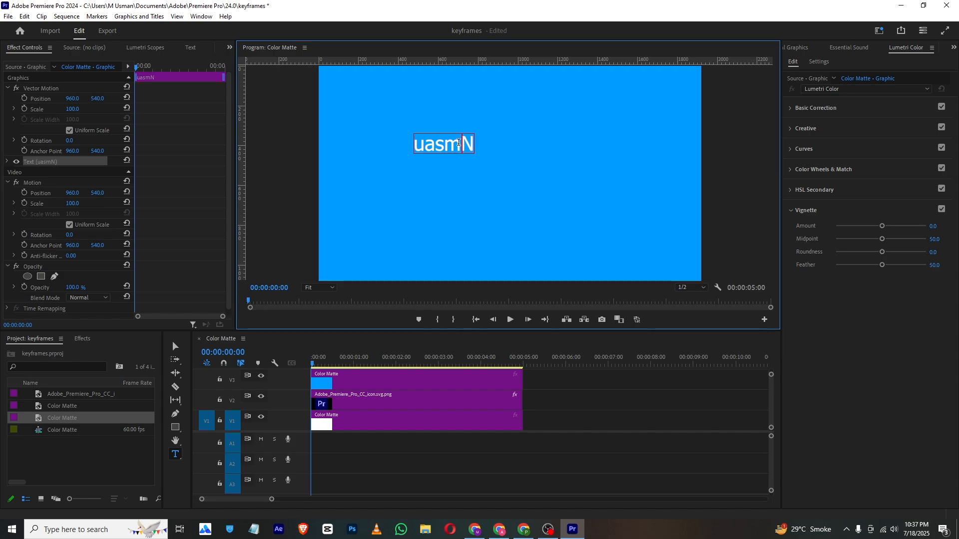
- Set the text graphic's blend mode to Overlay, deselect it and return the playhead to the sequence start
scroll(118, 176, "down", 1)
left_click(91, 294)
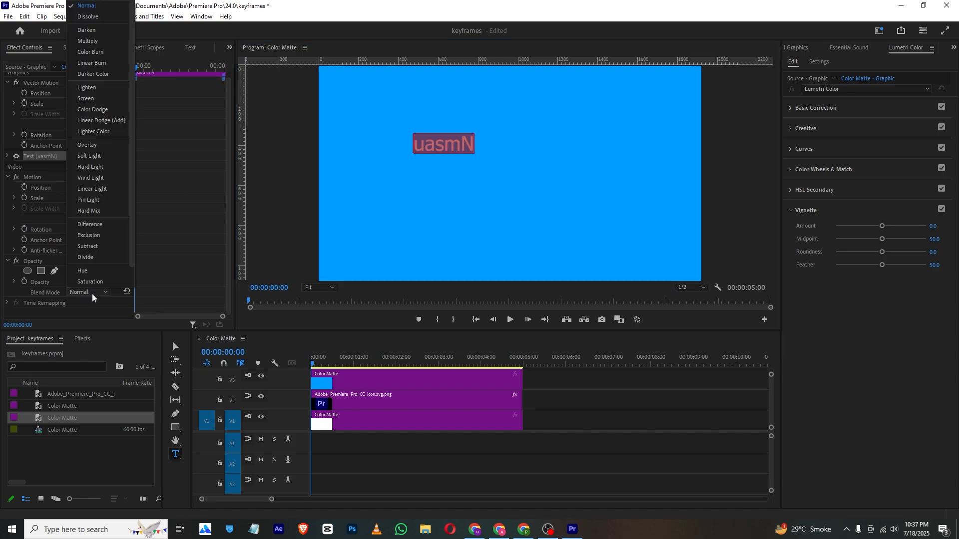
left_click(88, 144)
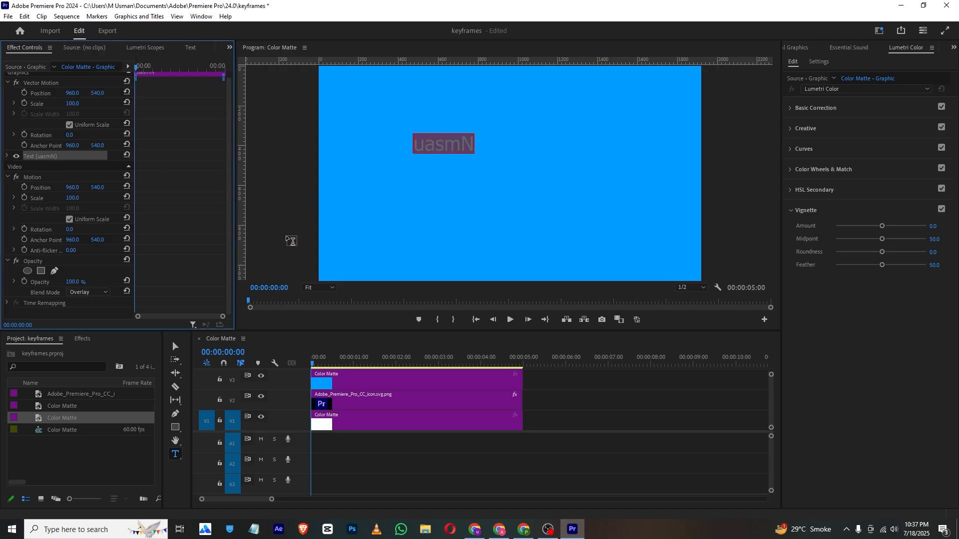
left_click(589, 389)
left_click(318, 362)
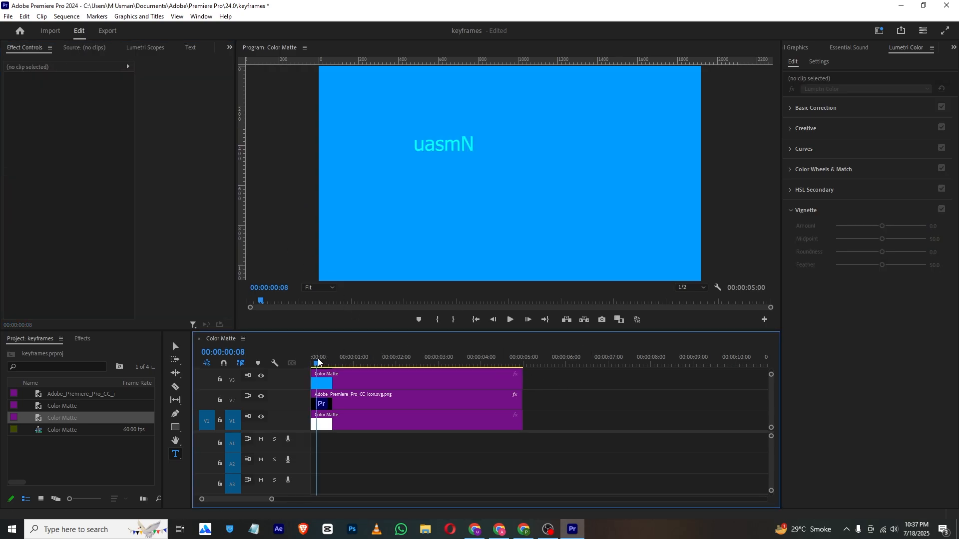
left_click_drag(318, 361, 305, 378)
- Reselect the text and examine how it blends with the blue matte at a reduced preview zoom of 31%
left_click(425, 146)
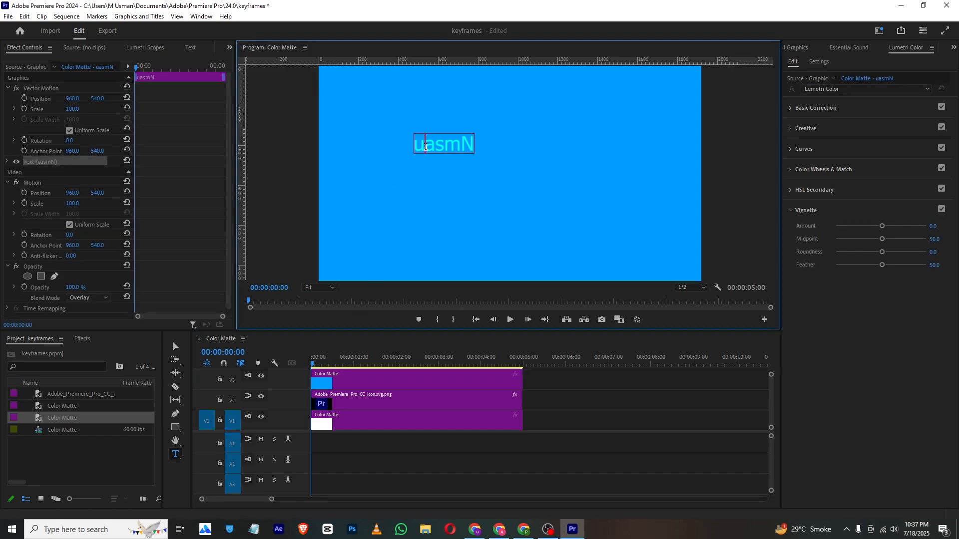
scroll(318, 252, "down", 3)
scroll(425, 163, "up", 1)
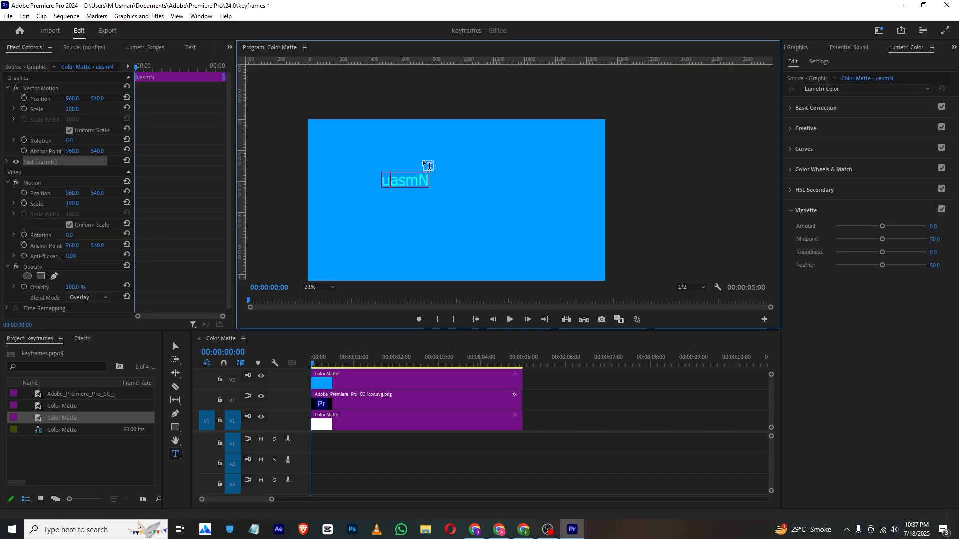
scroll(351, 201, "up", 1)
scroll(271, 161, "down", 5)
scroll(274, 162, "up", 4)
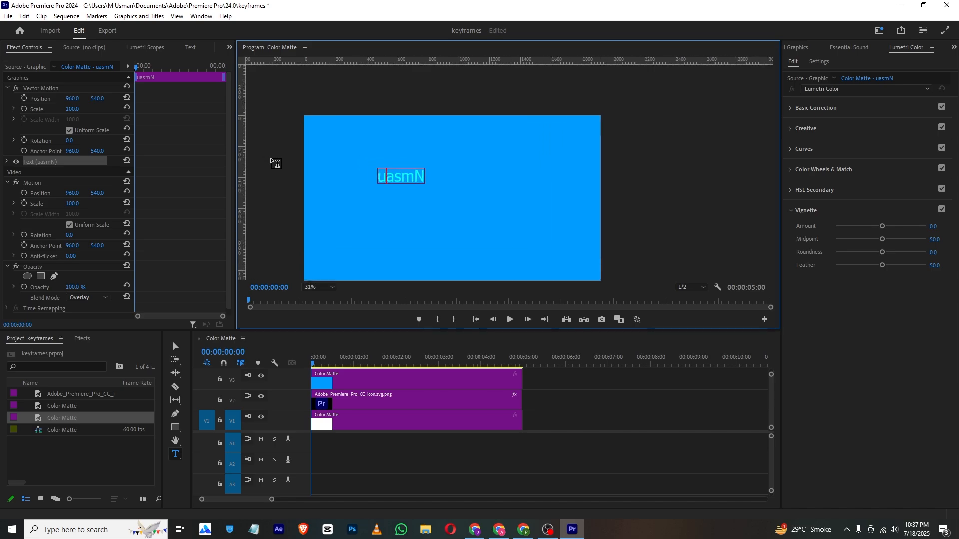